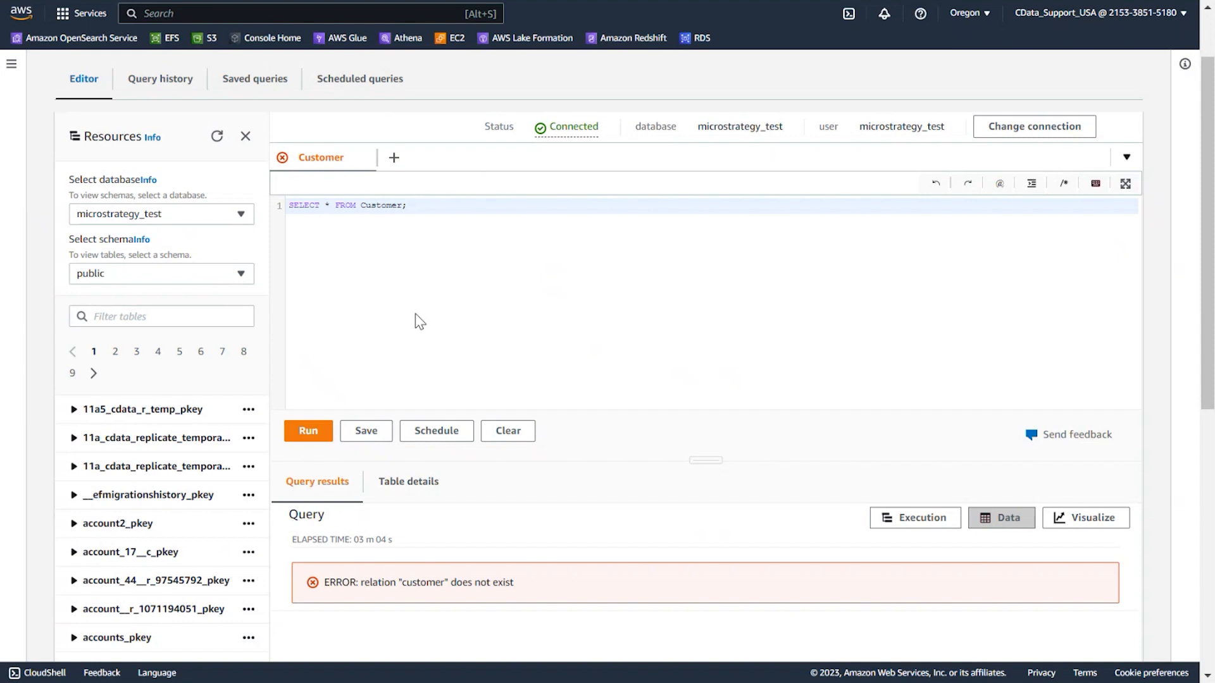
- Run the query SELECT * FROM Customer; against the microstrategy_test database in the Redshift query editor
click(310, 431)
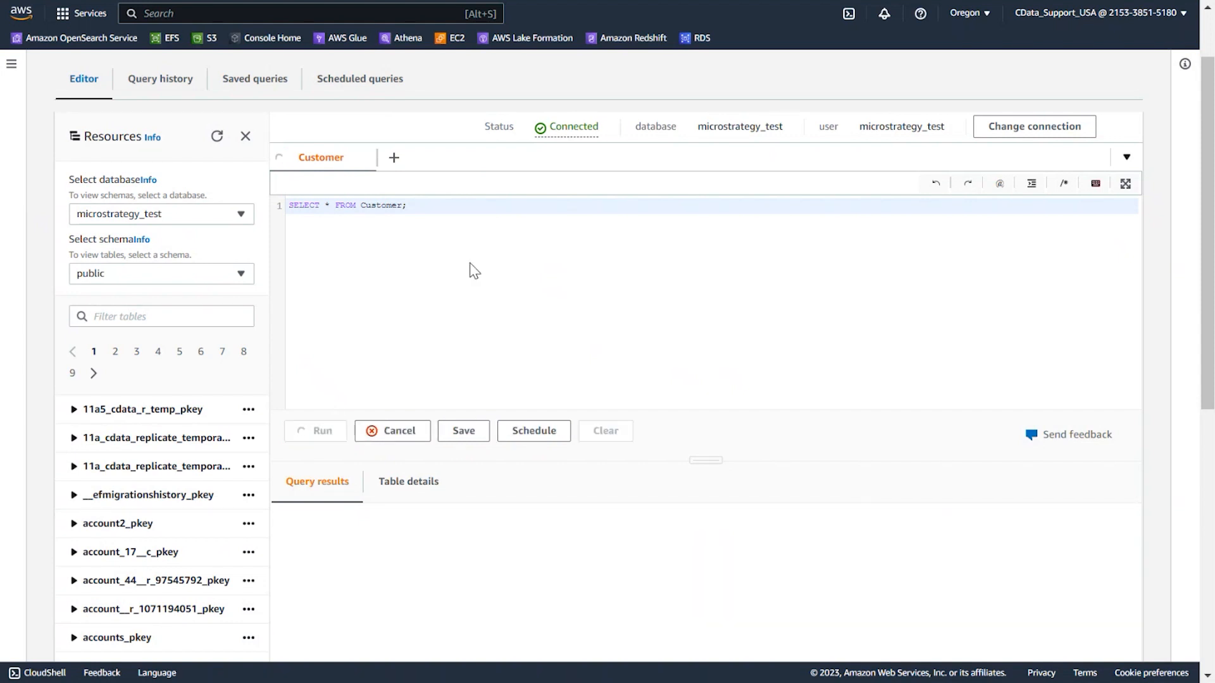
scroll(474, 271, down, 1)
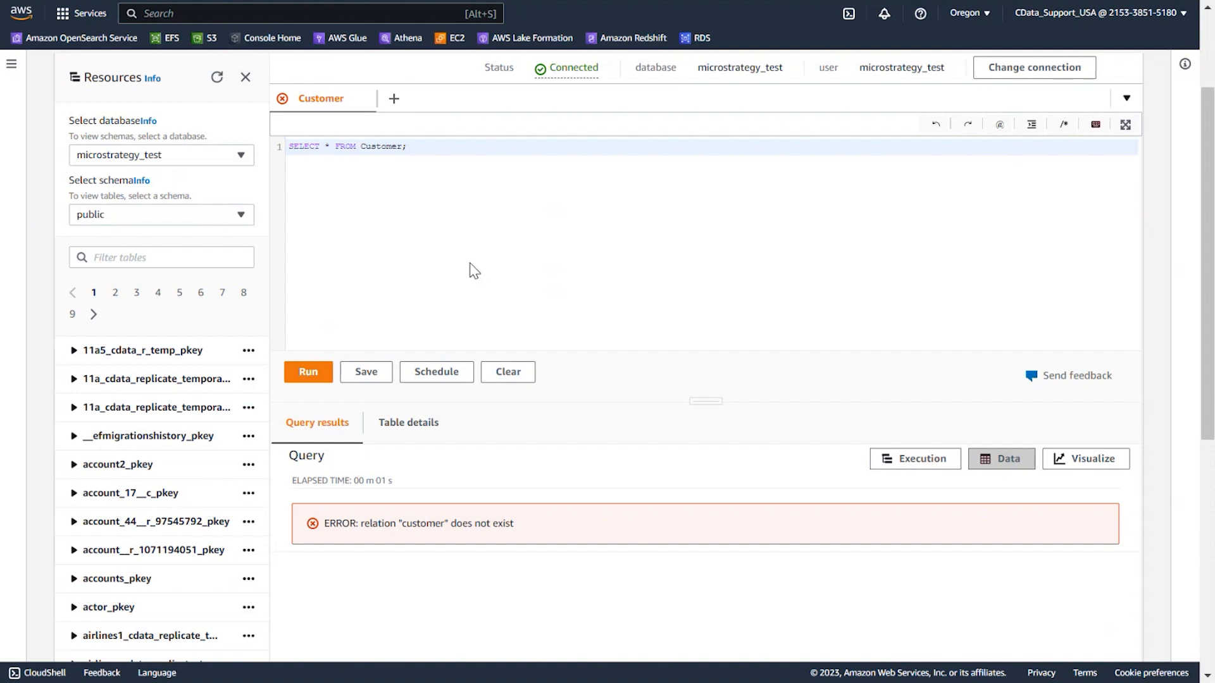
- Switch to CData Sync and run only the Customer task of the ReplicateCustomer_SaleforceToRedshift job
key(ctrl+Tab)
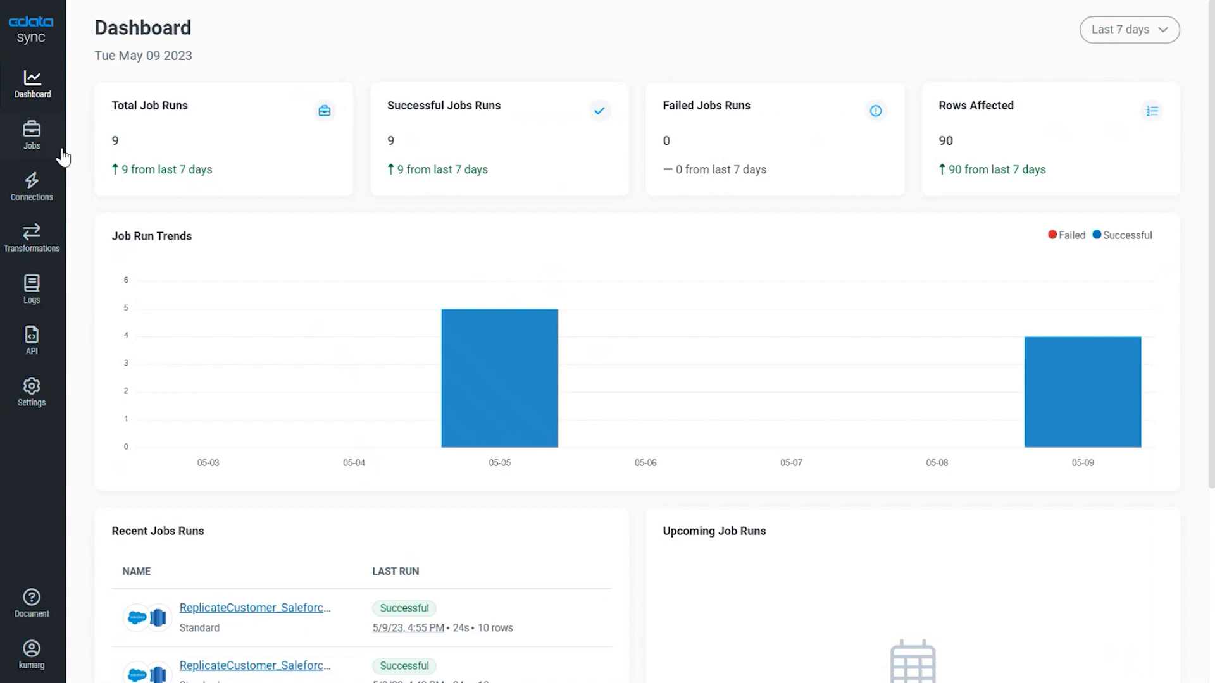
click(38, 146)
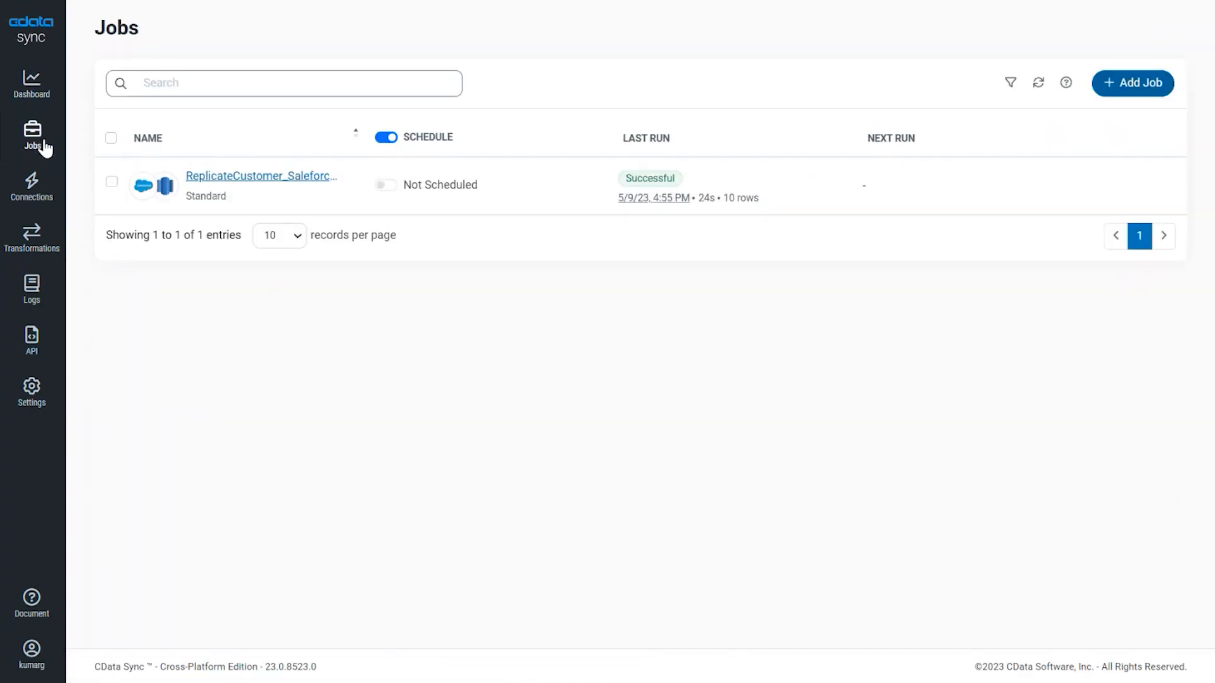
click(270, 181)
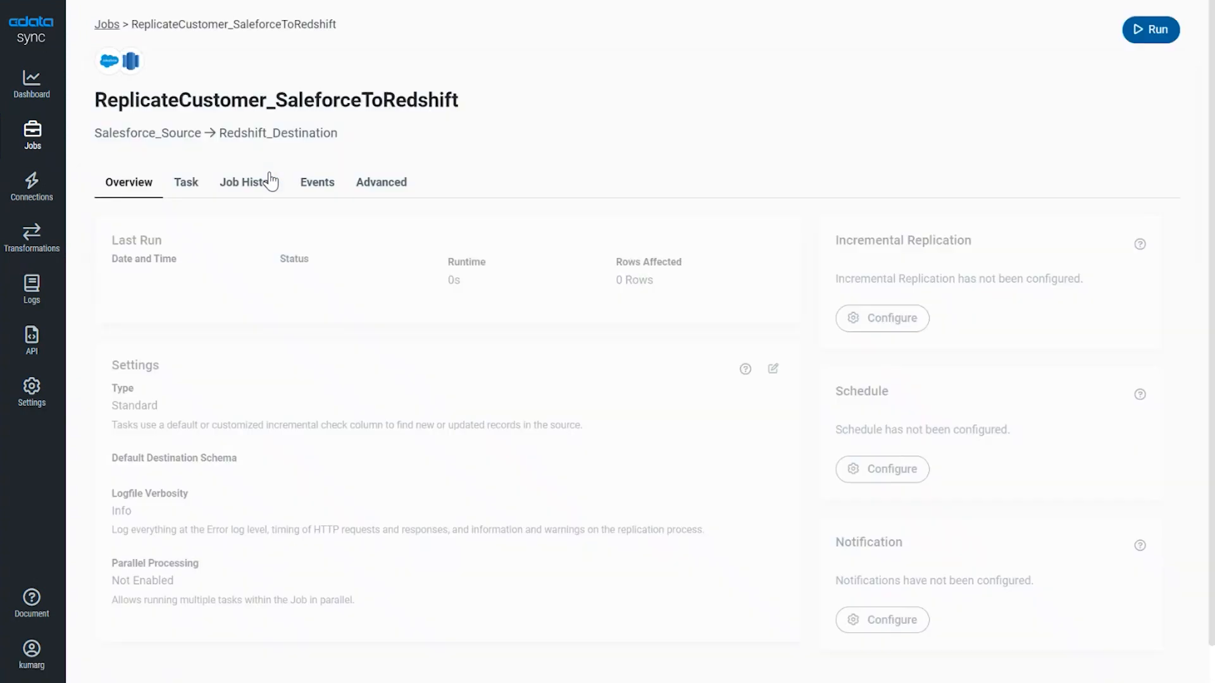
click(188, 190)
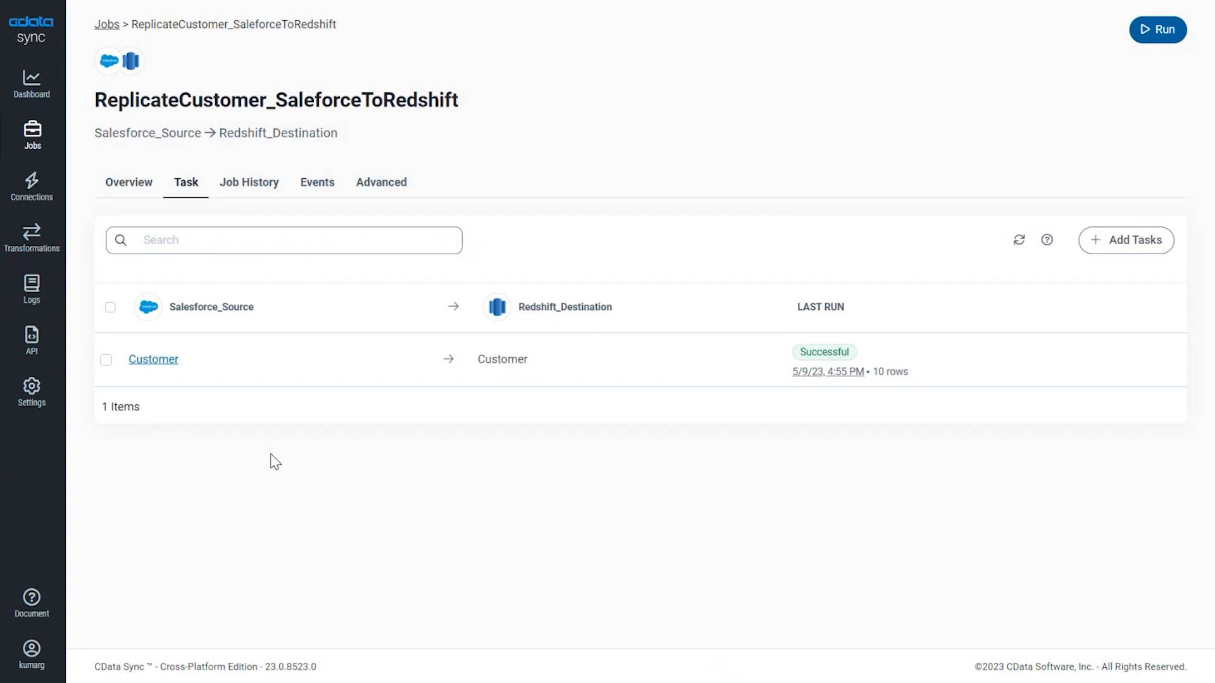
click(106, 362)
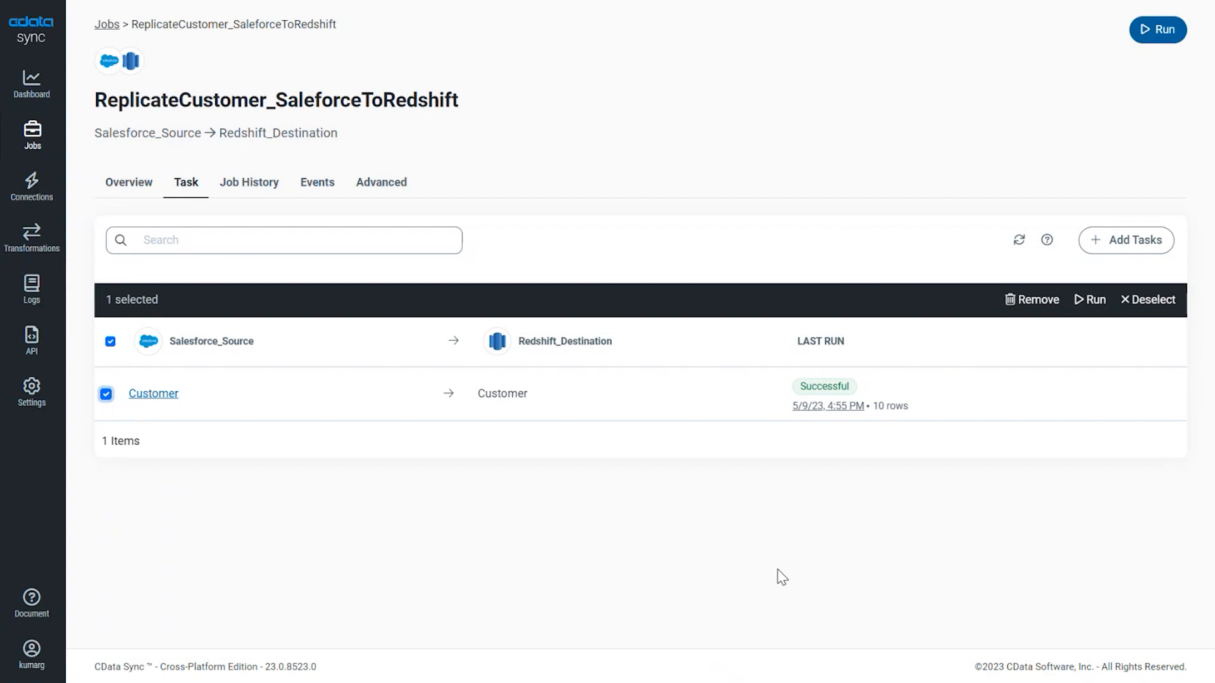
click(1090, 303)
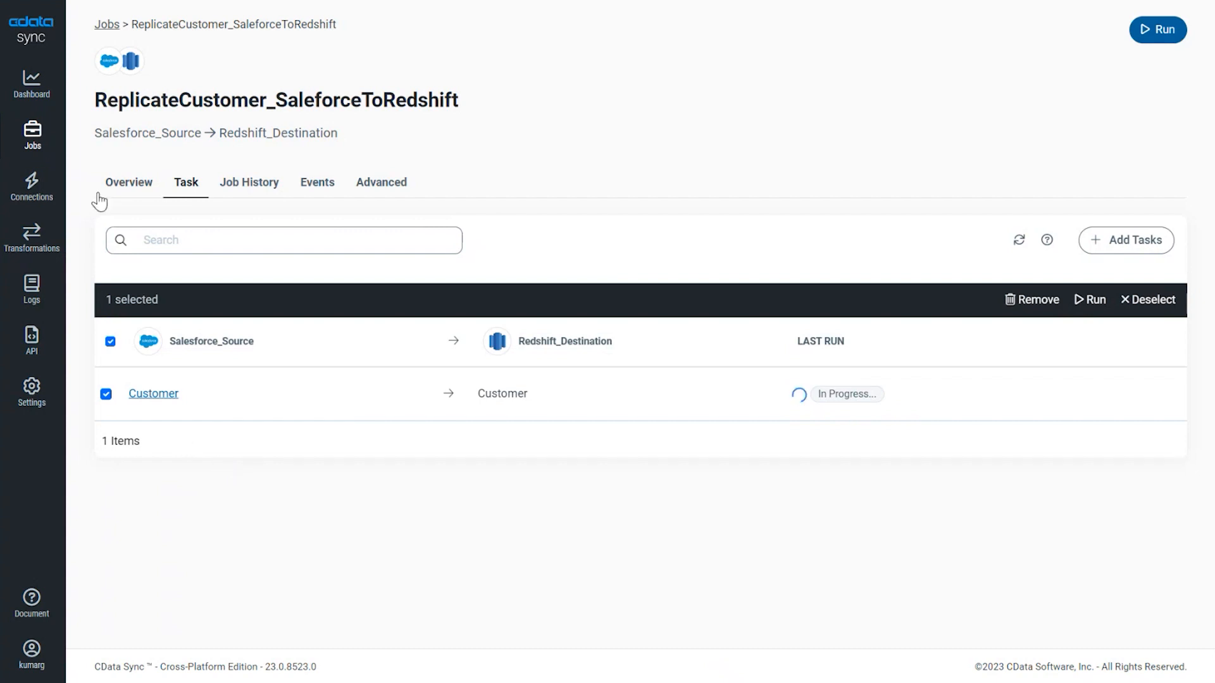
- Review the dashboard's available time ranges, job run trends, and recent and upcoming job runs
click(38, 101)
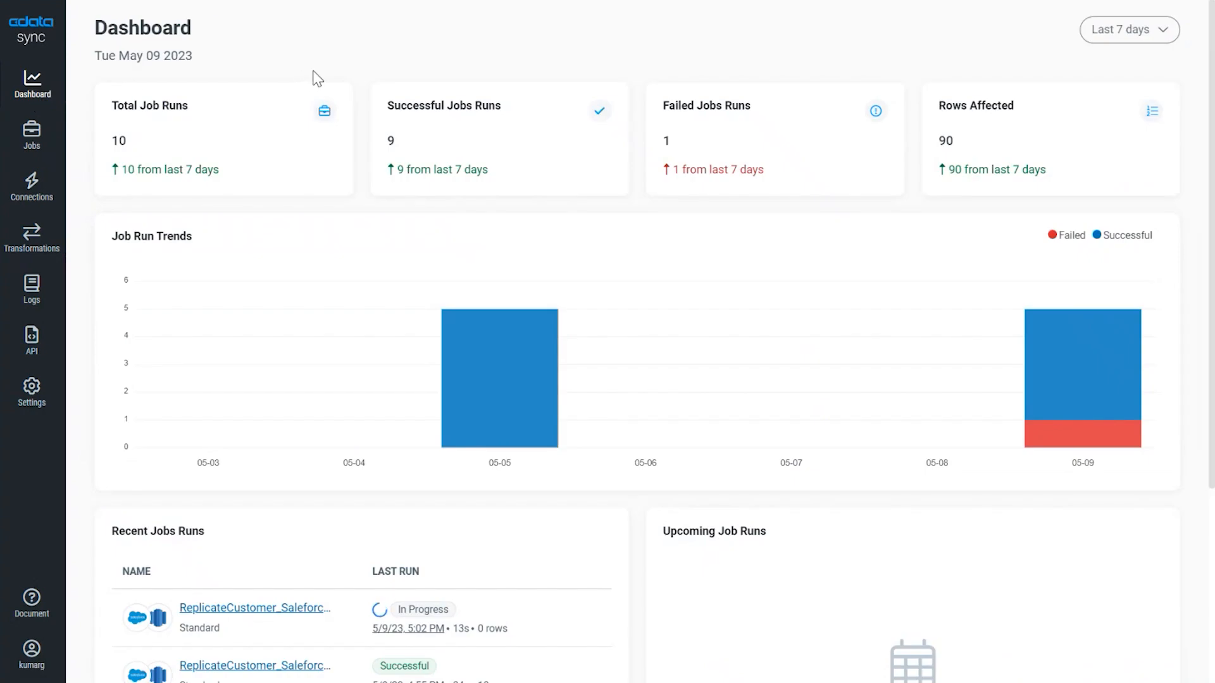
click(1137, 32)
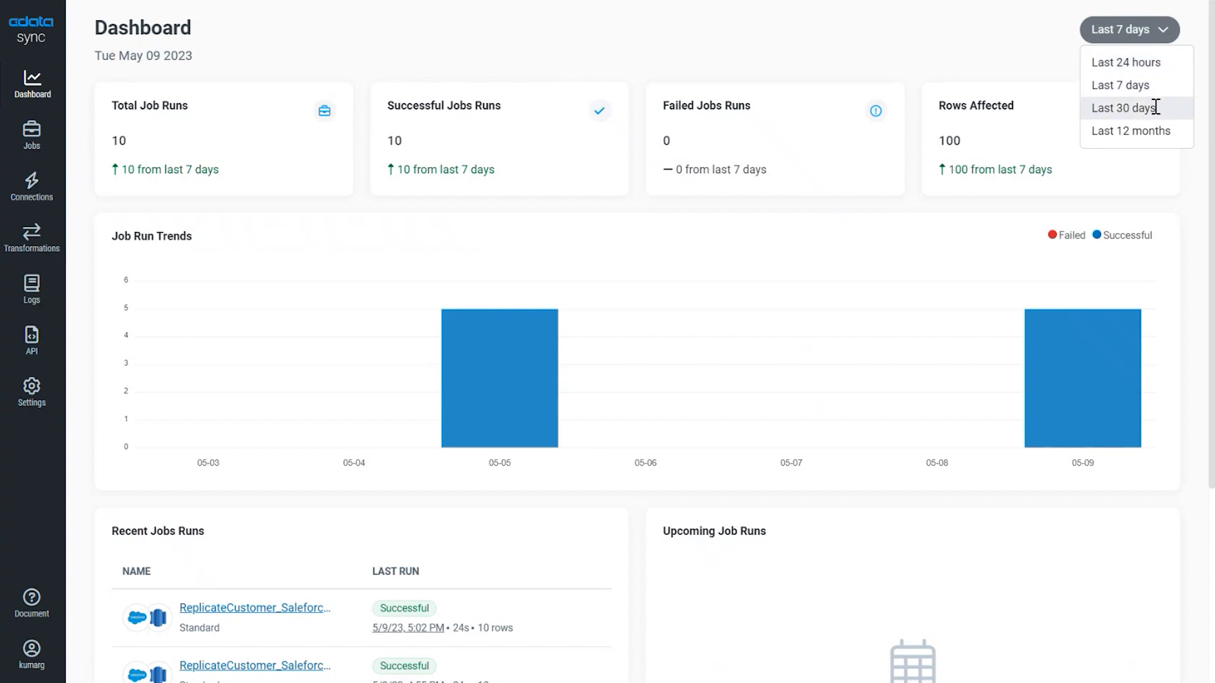
click(746, 228)
scroll(747, 228, down, 2)
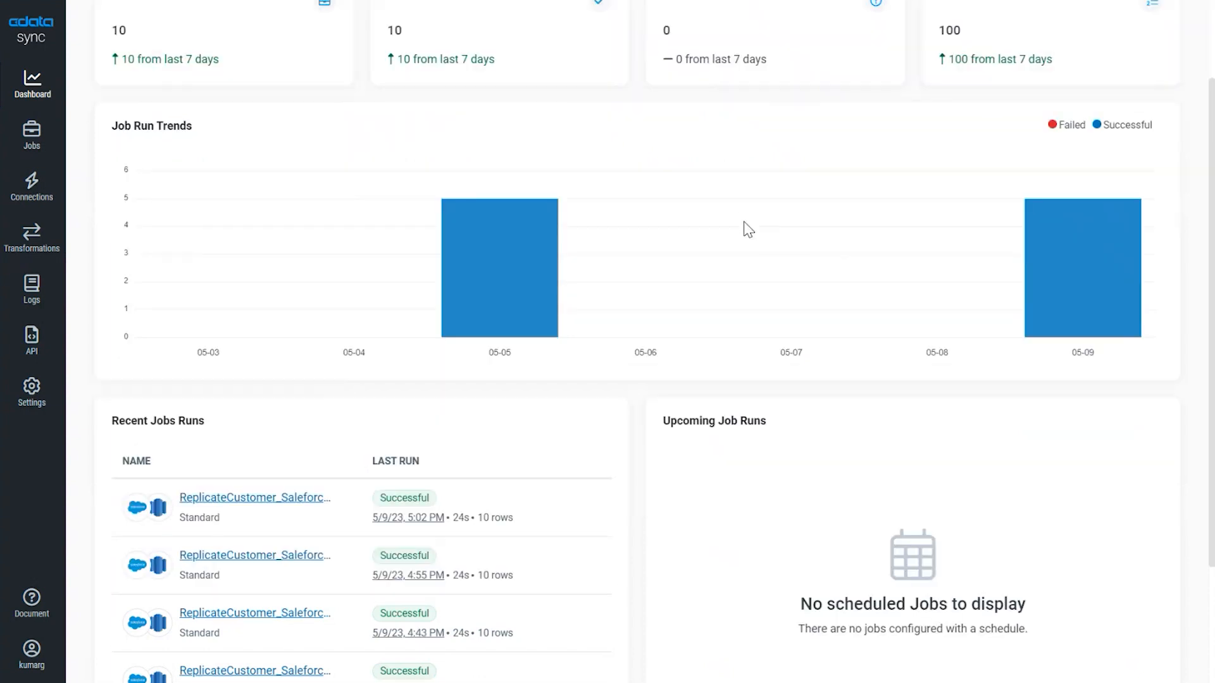
scroll(747, 228, down, 1)
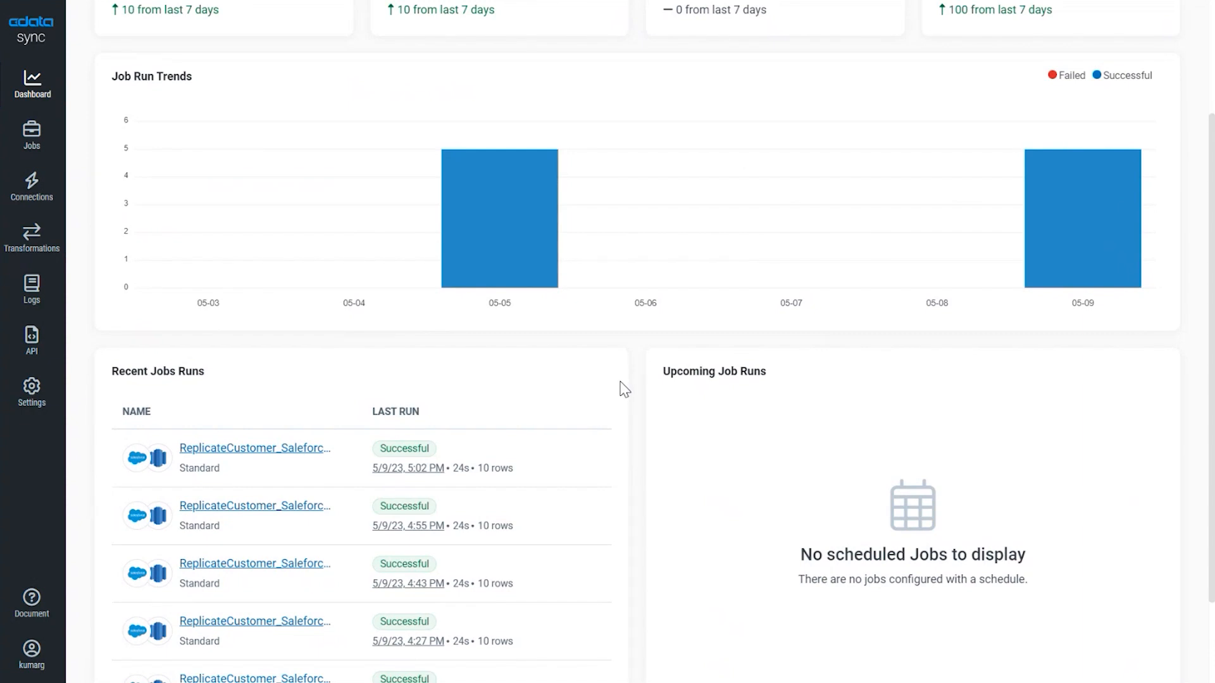
scroll(624, 389, up, 1)
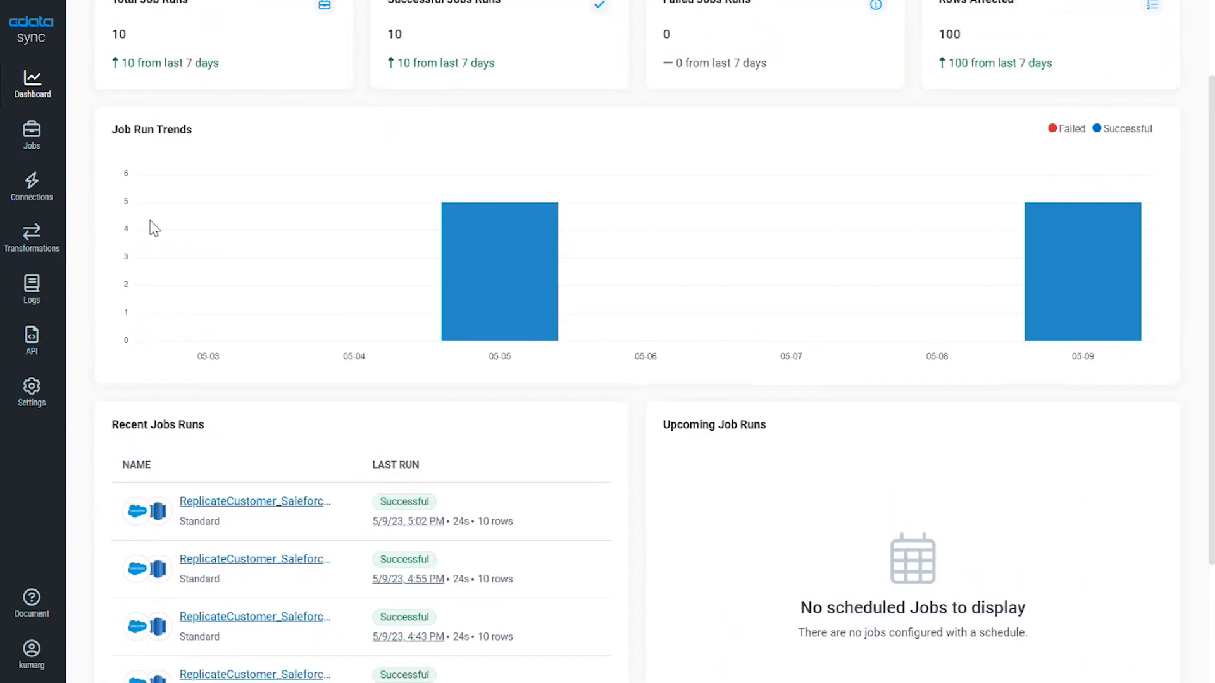
- Execute a 50-row data preview of the Customer task in the ReplicateCustomer_SaleforceToRedshift job
click(37, 147)
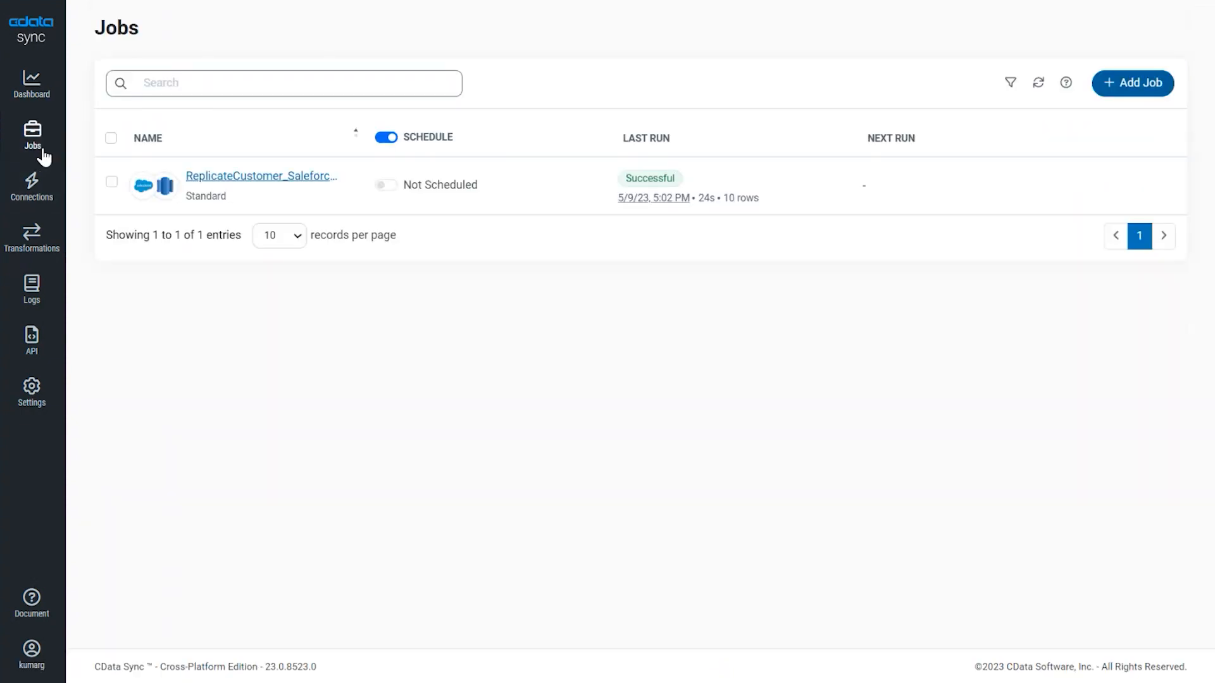
click(251, 183)
click(191, 187)
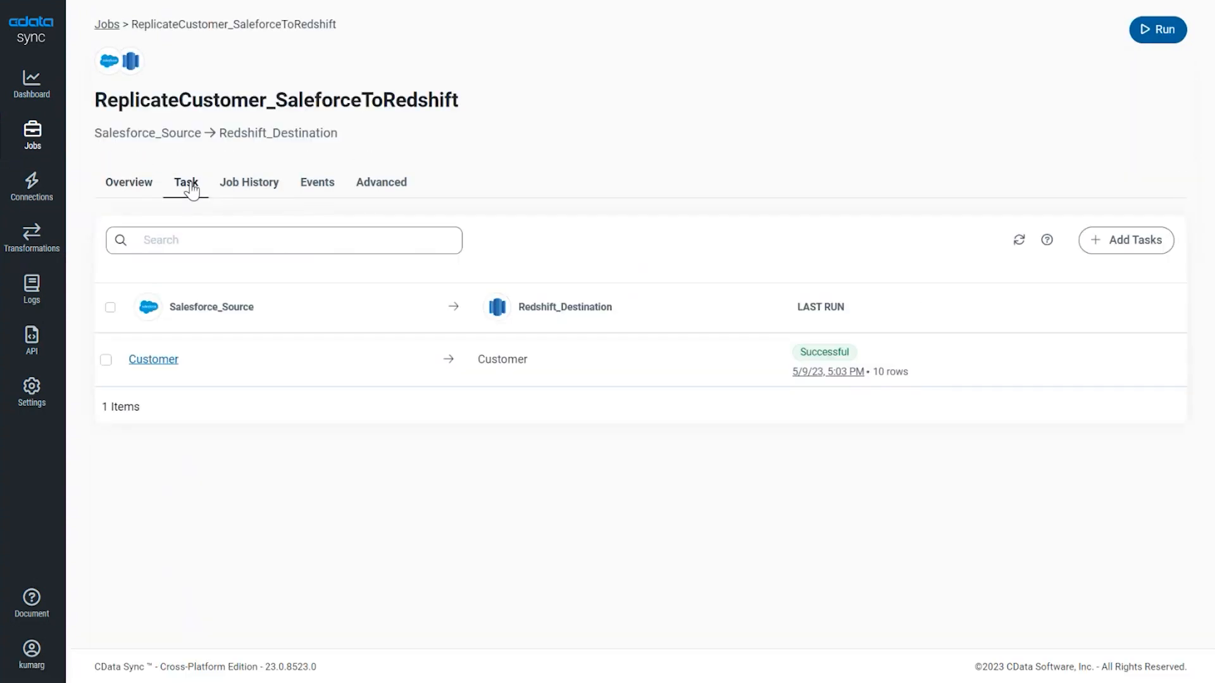
click(162, 359)
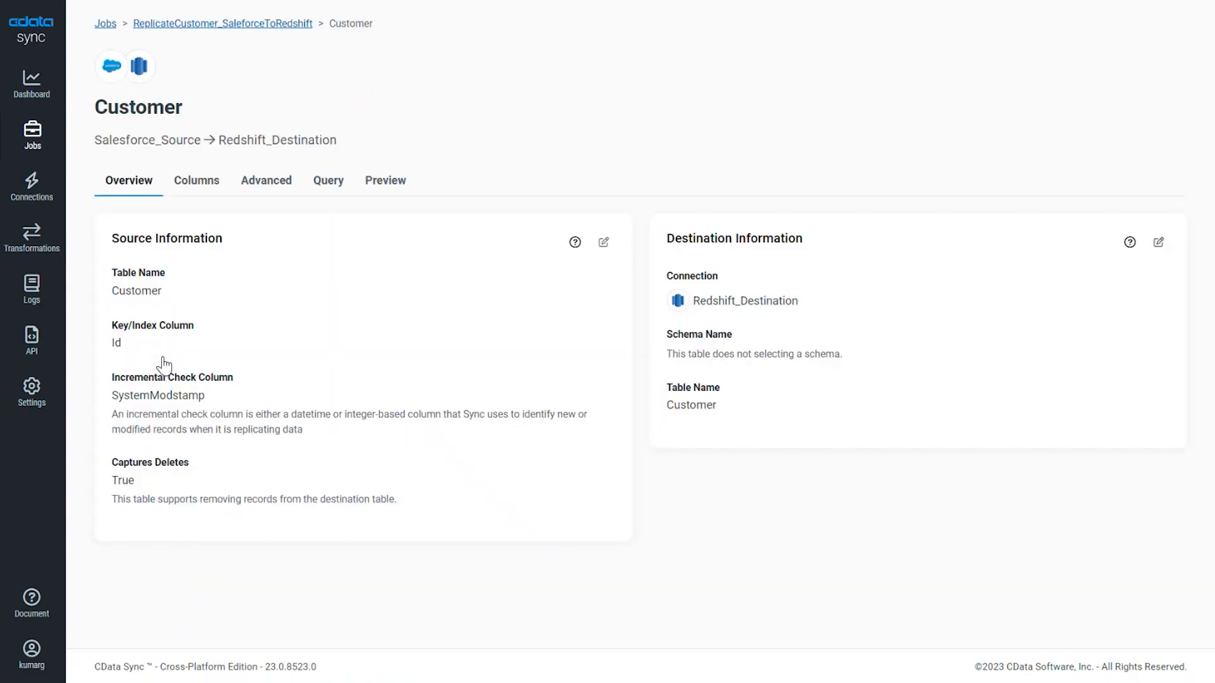
click(393, 185)
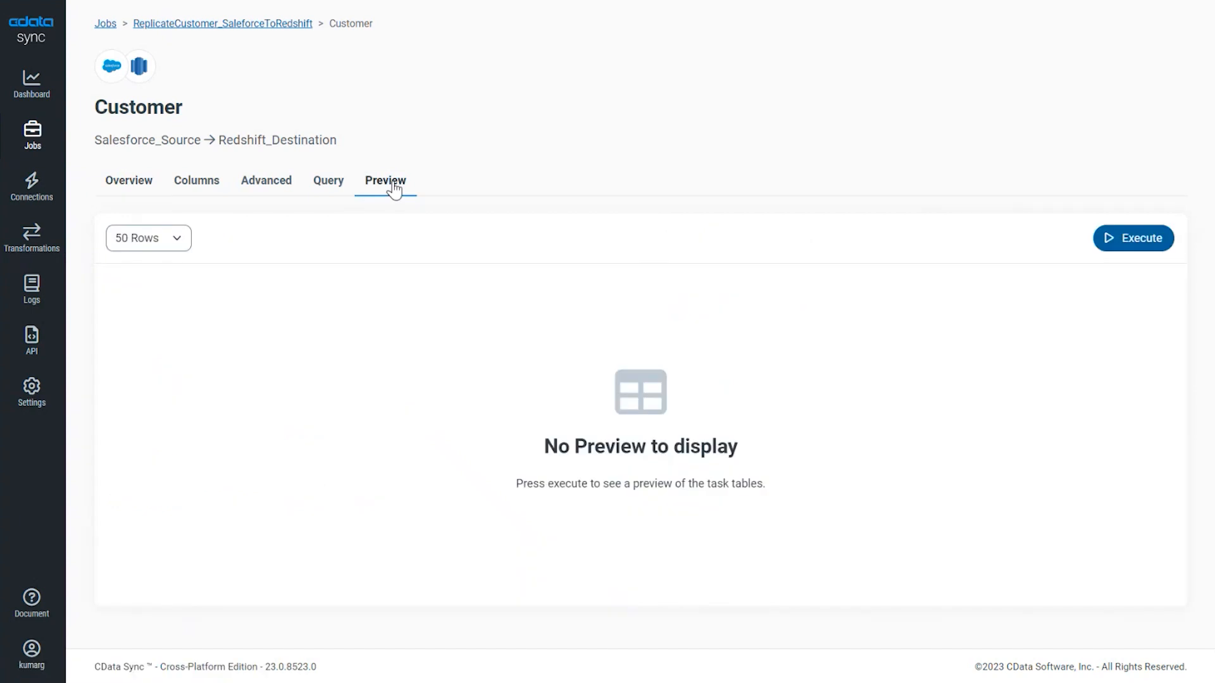
click(1150, 246)
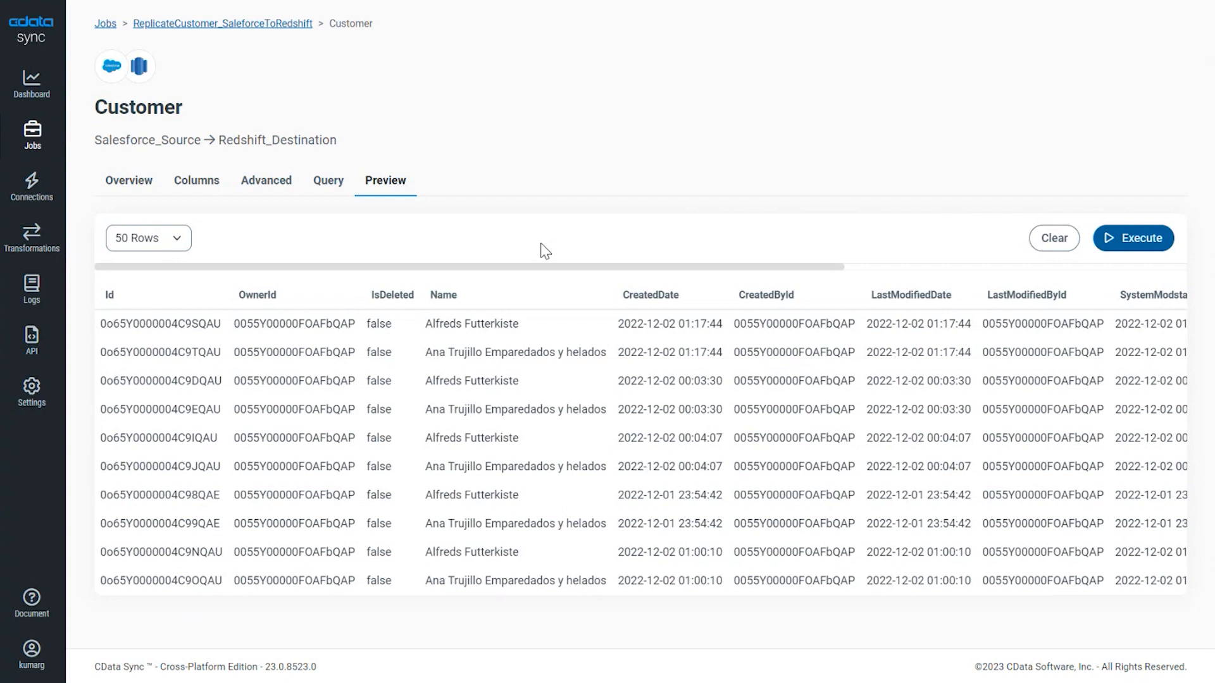
- Switch to the Redshift query editor, rerun SELECT * FROM Customer; and examine the returned rows
key(alt+Tab)
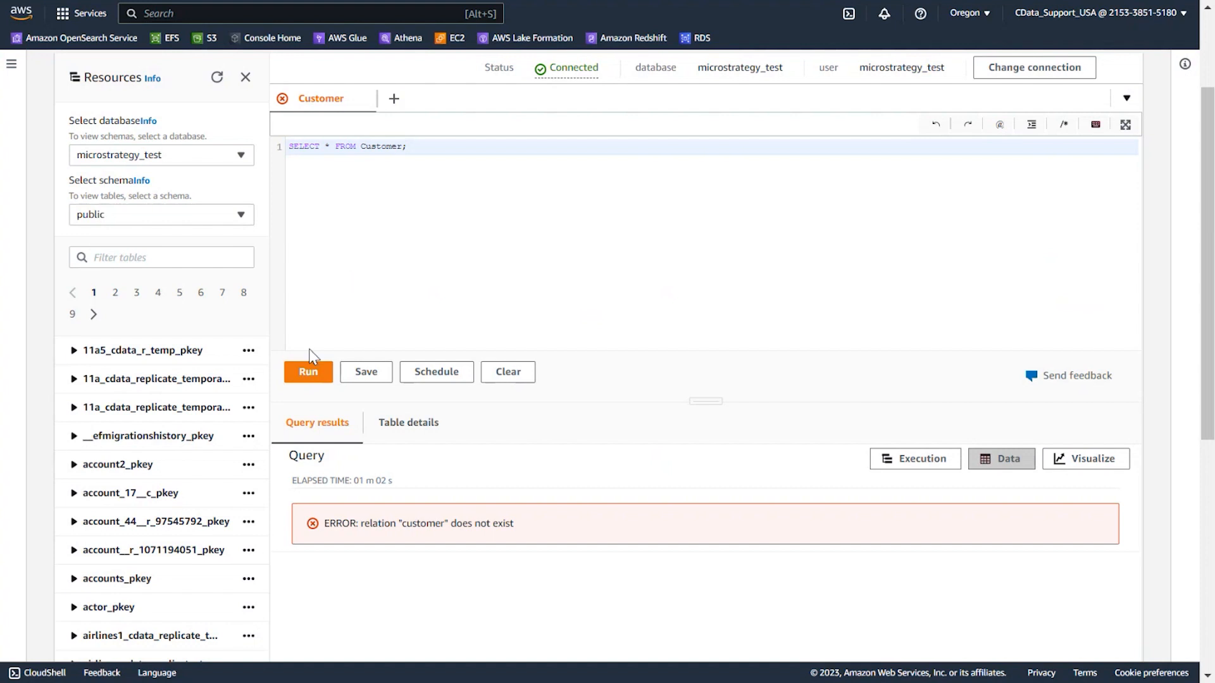
click(306, 373)
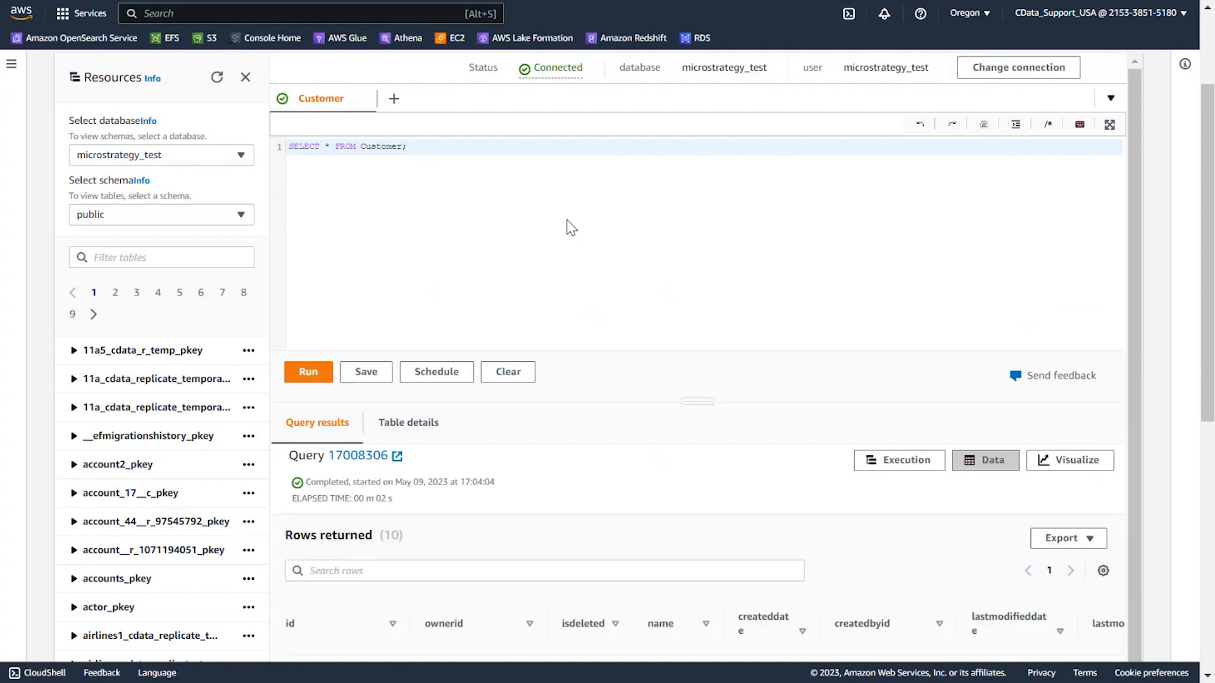
scroll(655, 337, down, 1)
scroll(651, 391, down, 5)
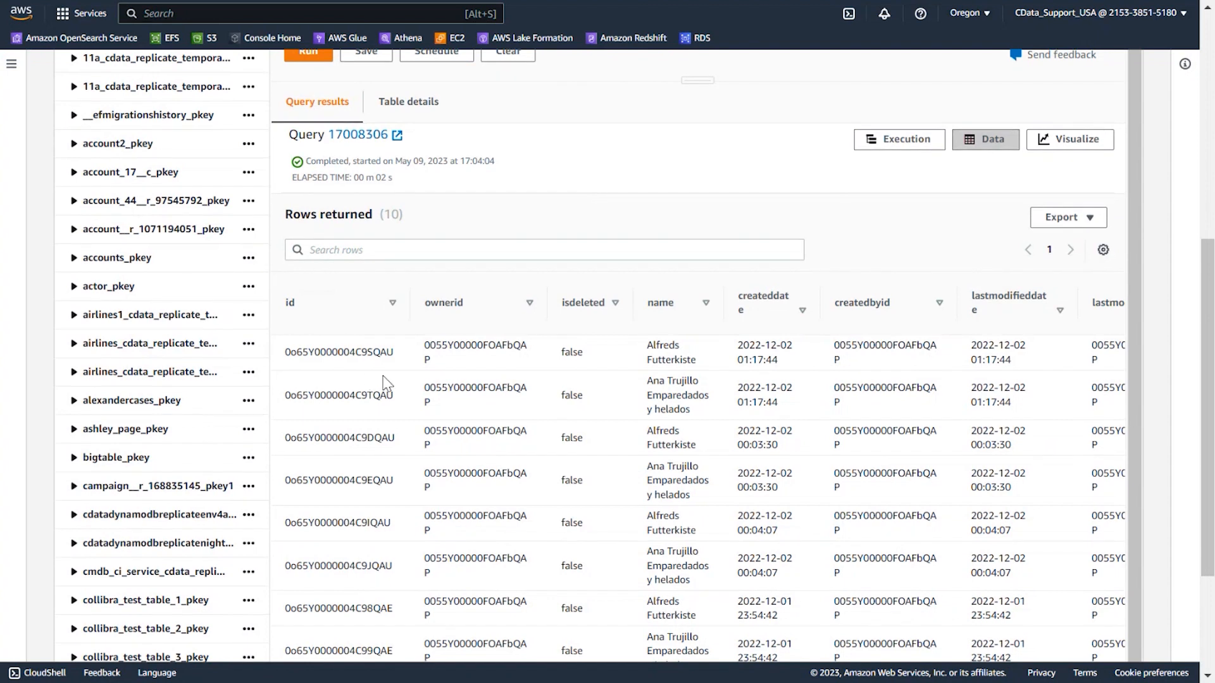
scroll(537, 400, up, 1)
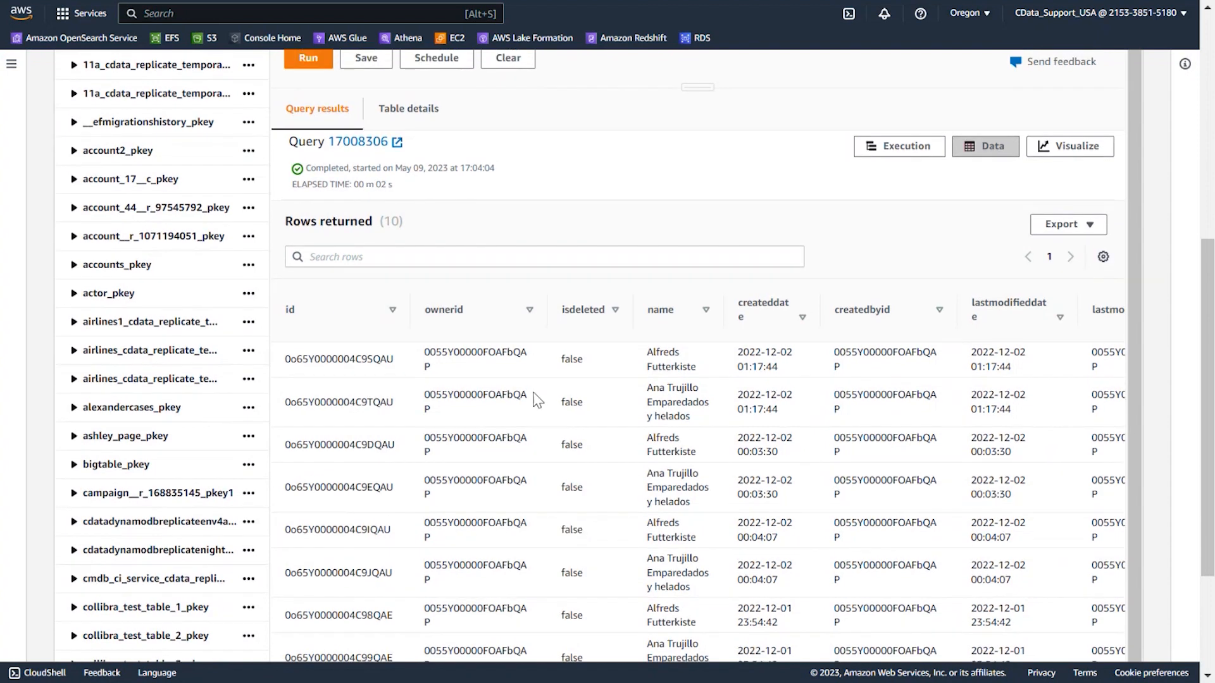
scroll(569, 288, up, 5)
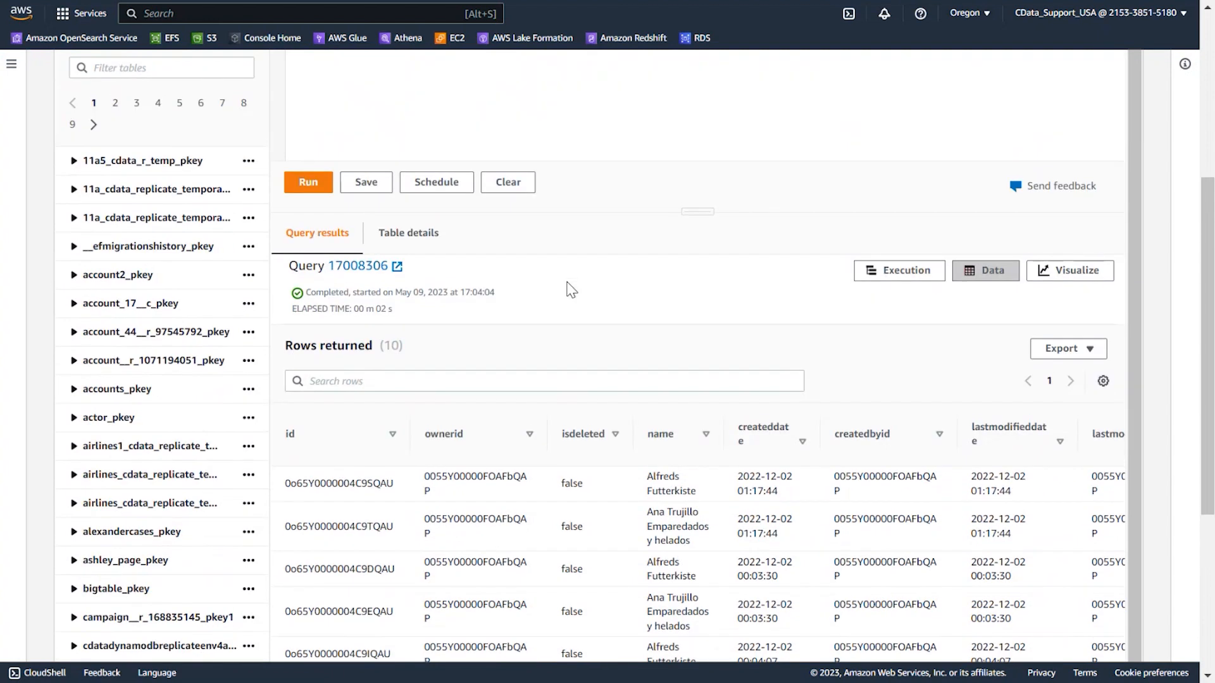
scroll(570, 289, up, 1)
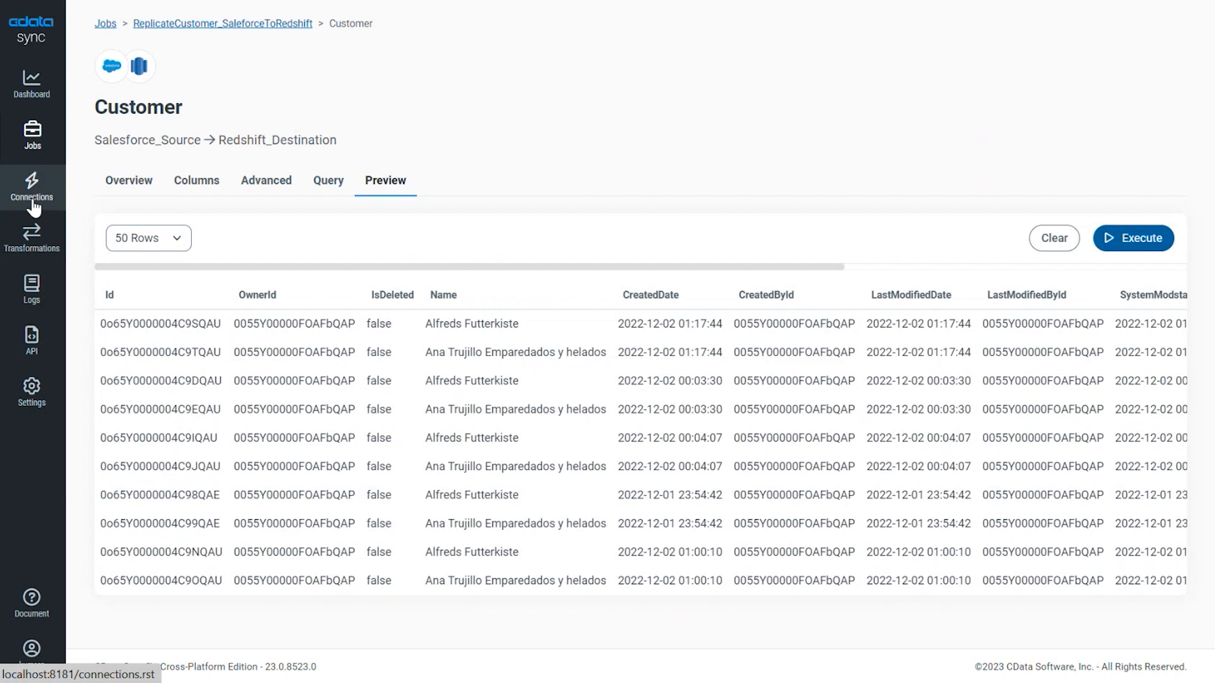
- Return to CData Sync, start adding a connection, search the source connectors for "salesf" and open a new Salesforce connection form
click(32, 134)
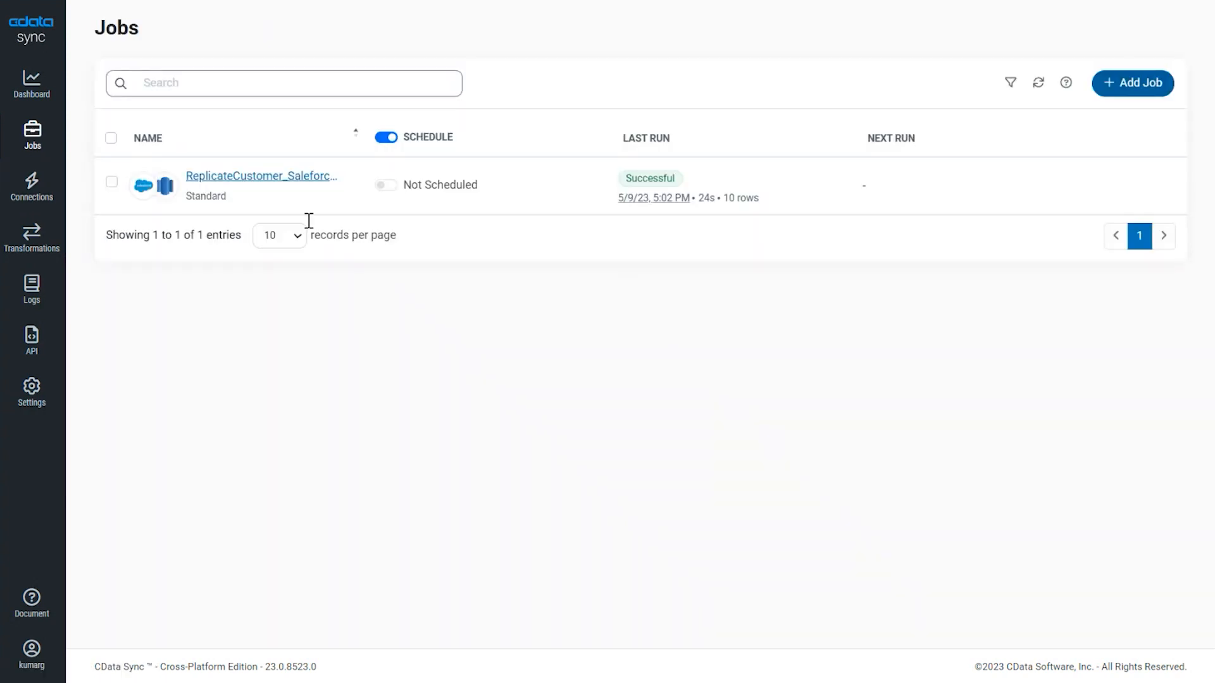
click(34, 197)
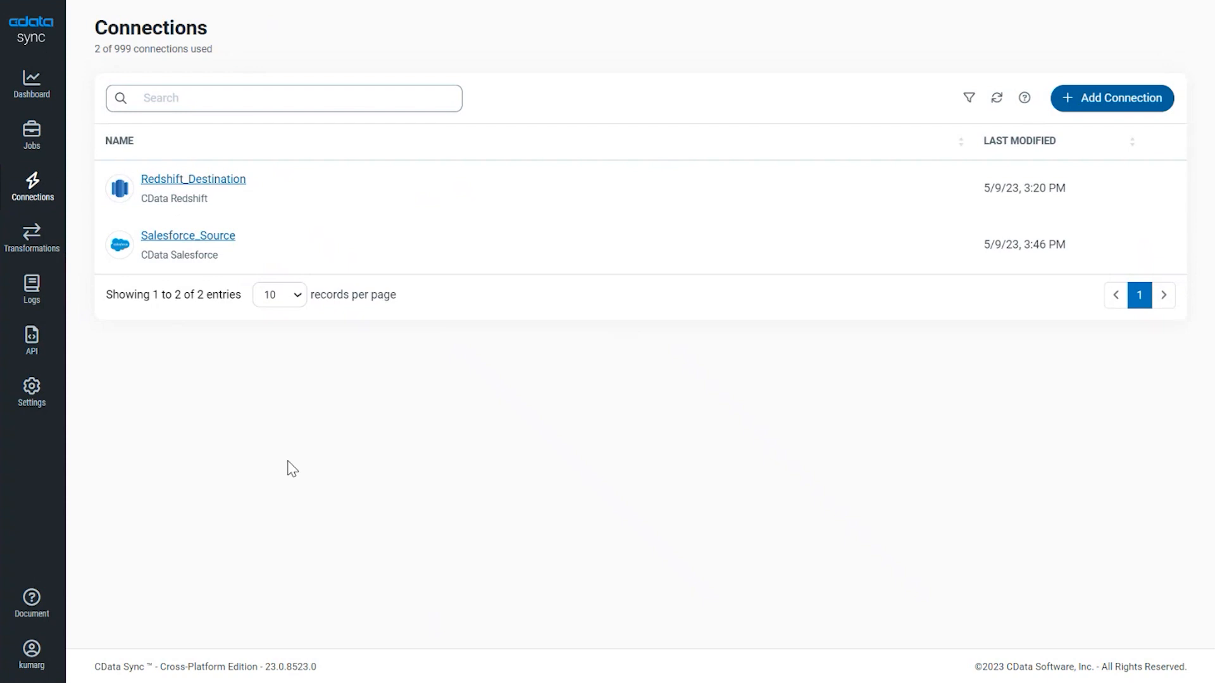
click(1130, 101)
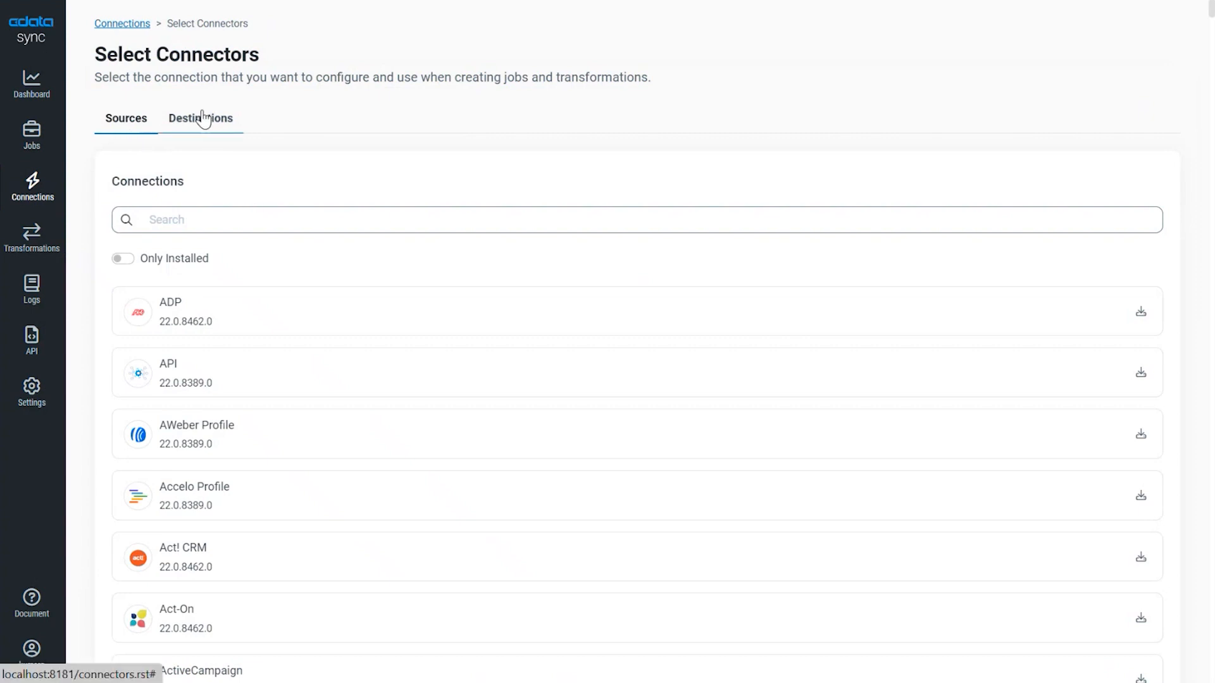
click(202, 222)
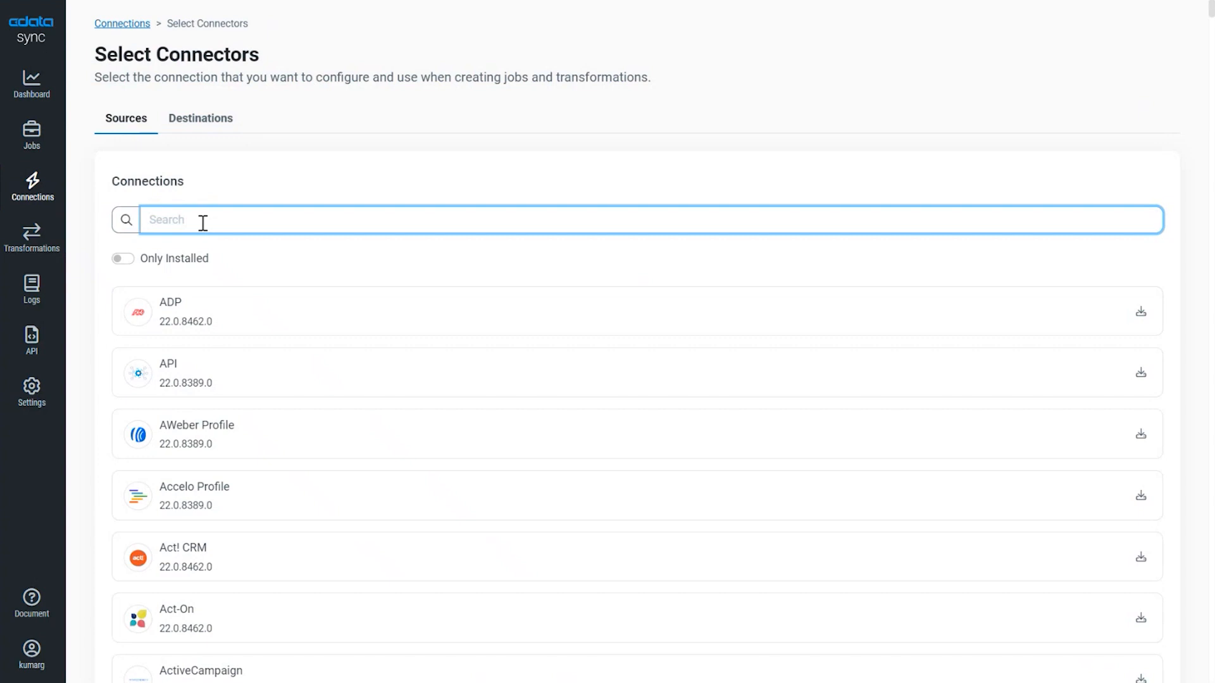
text(salesf)
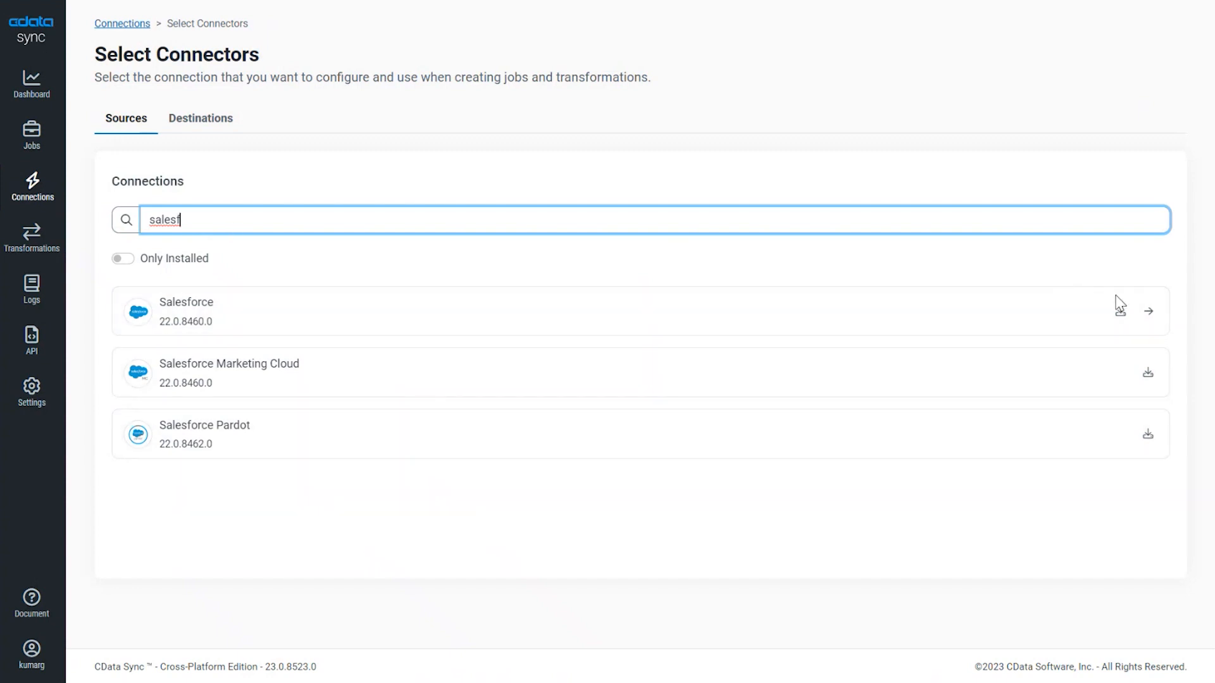
click(1150, 316)
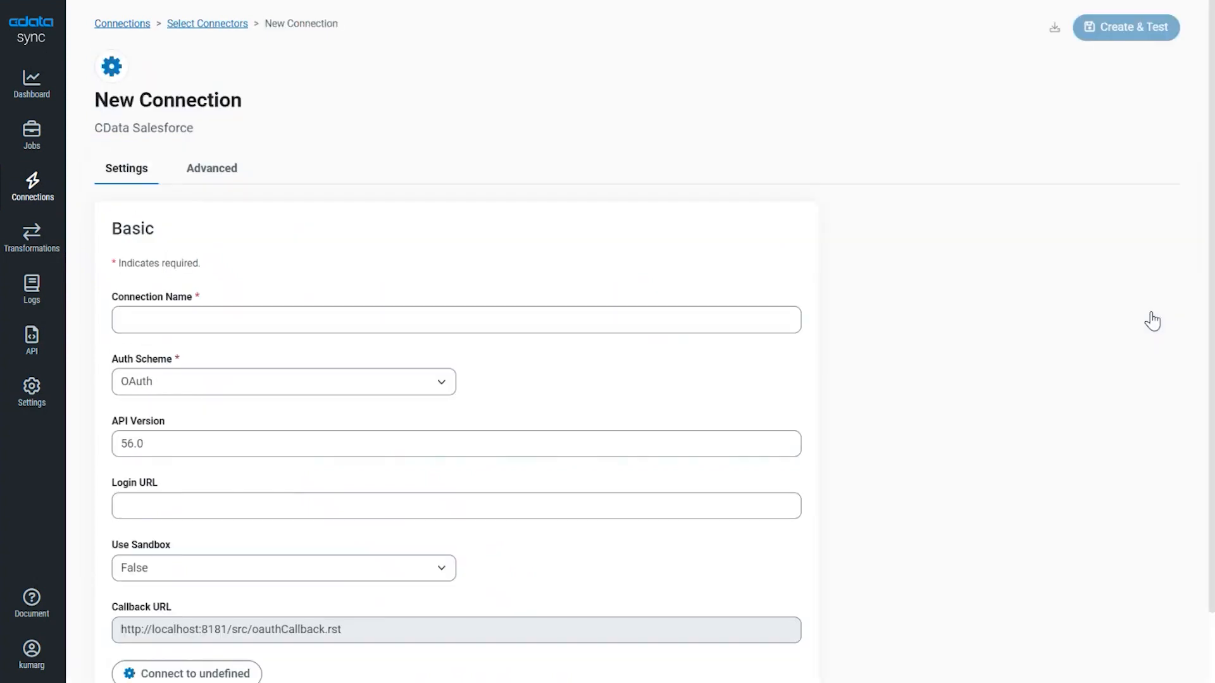
- Examine the Salesforce connection's basic settings, authentication schemes and advanced settings, and return to the connections list without creating it
scroll(922, 424, down, 2)
scroll(922, 424, up, 1)
click(402, 377)
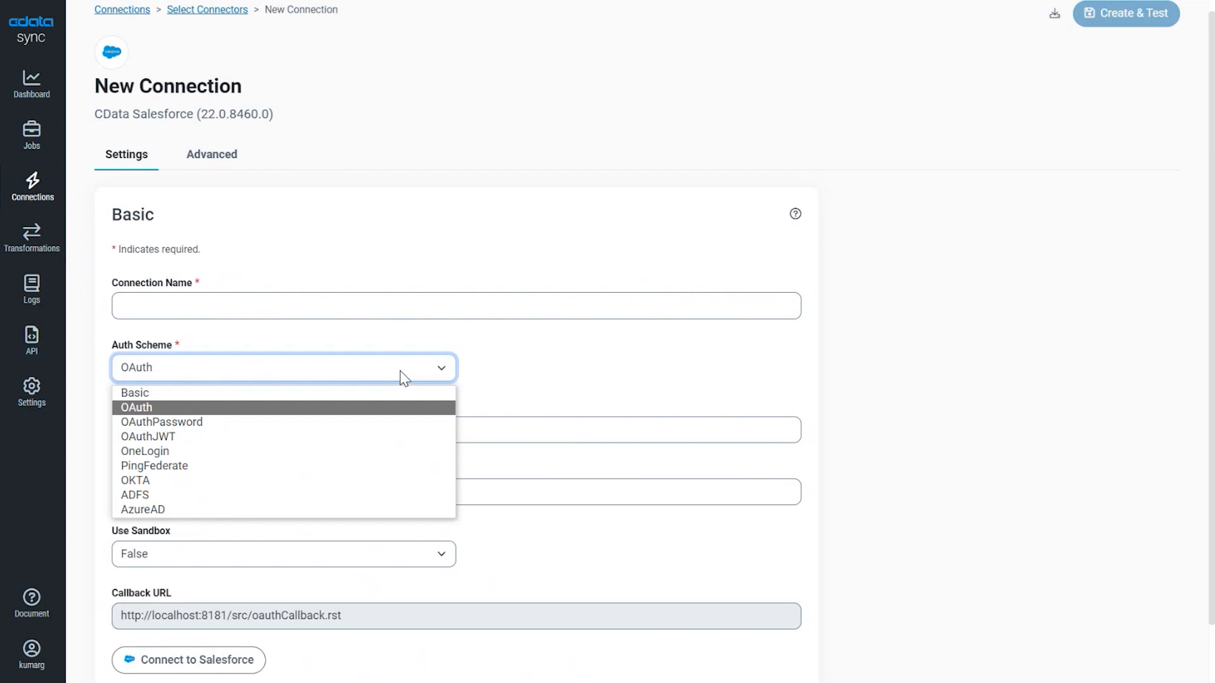
click(401, 374)
click(218, 155)
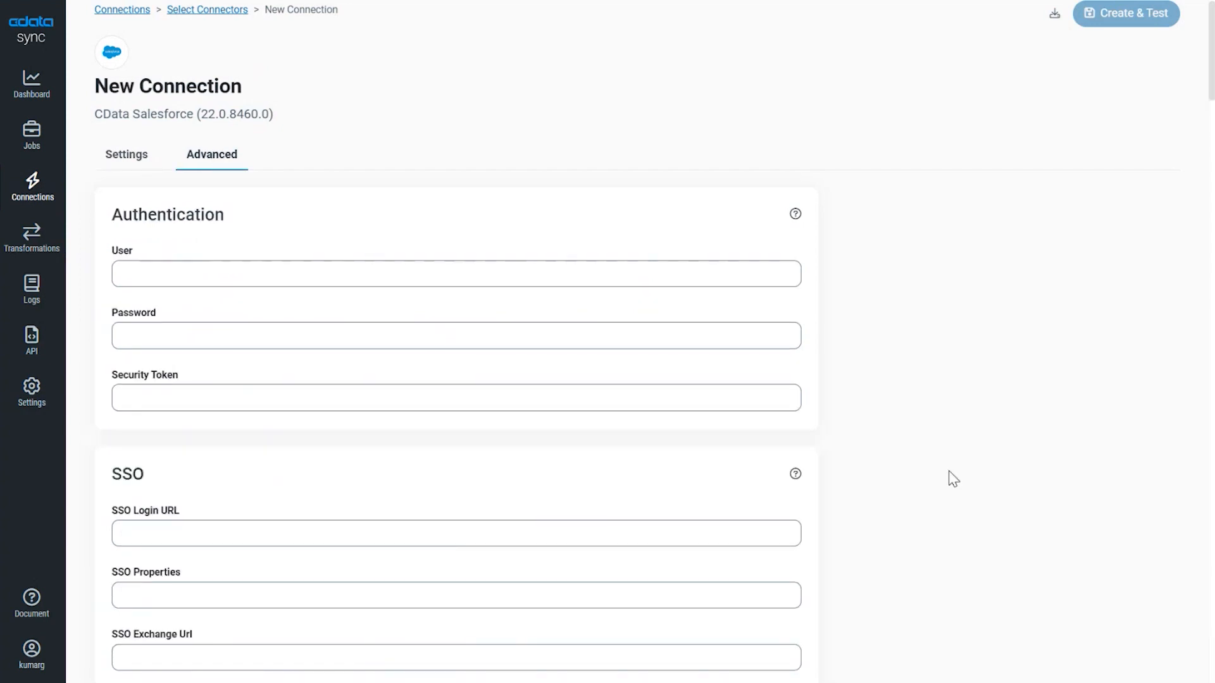
scroll(949, 478, down, 8)
scroll(949, 478, up, 8)
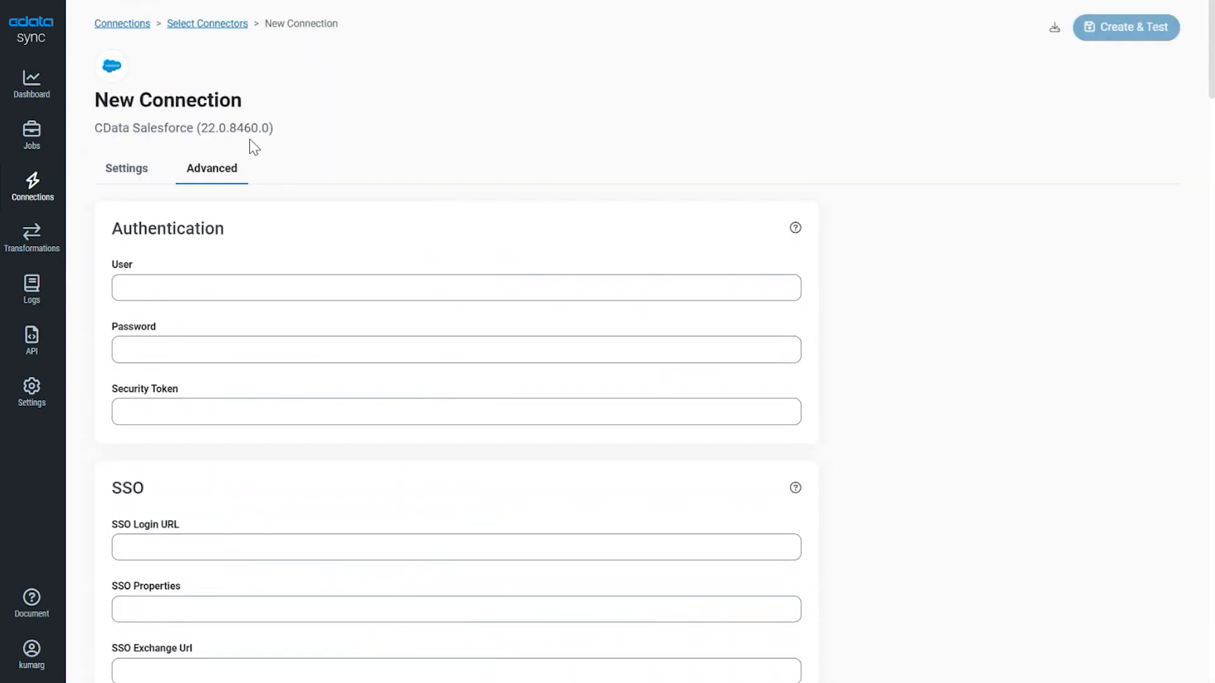
click(111, 177)
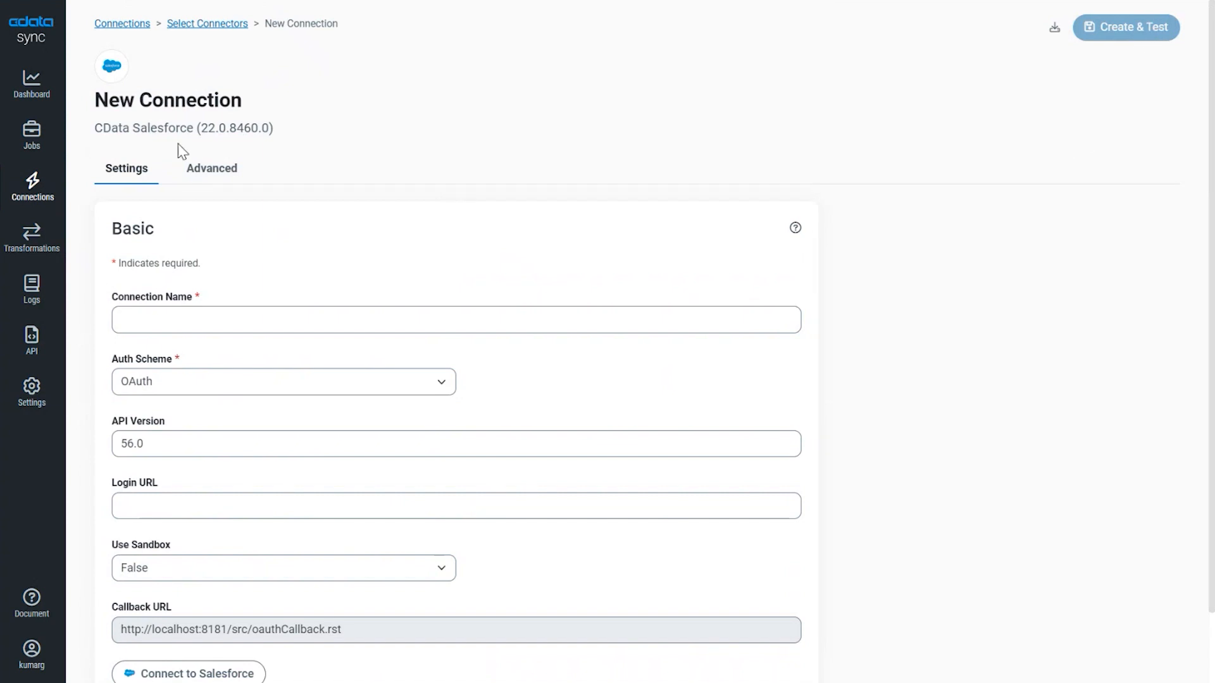
click(33, 188)
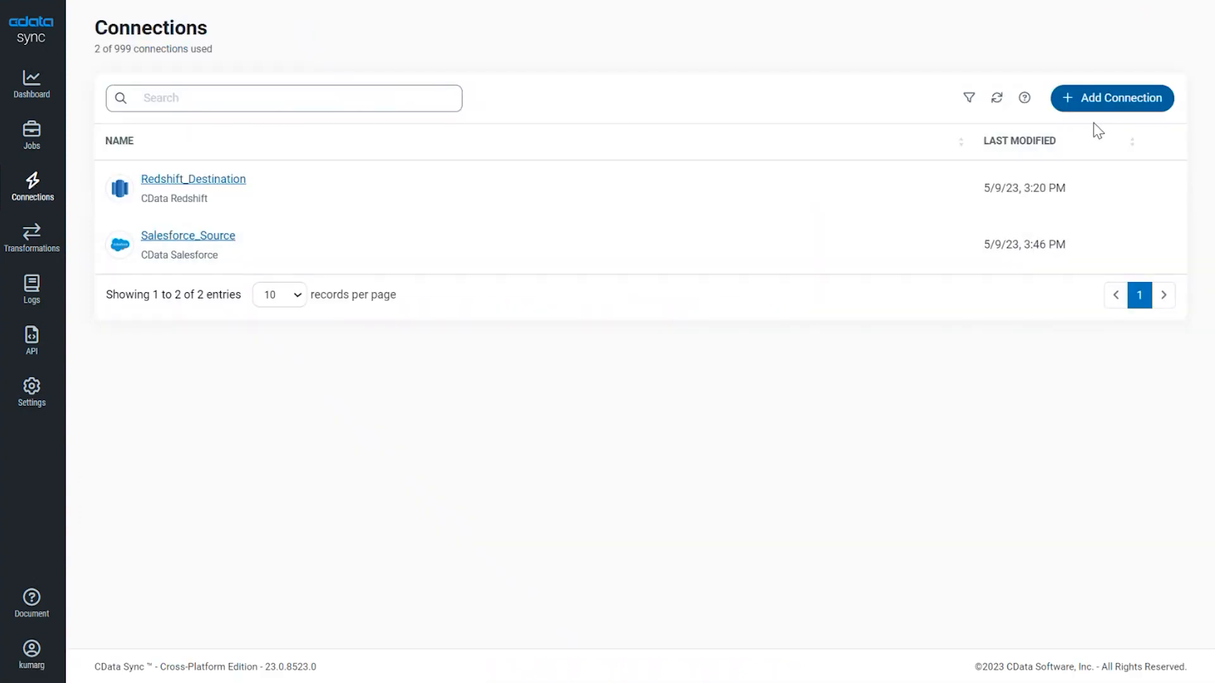
- Open a new Amazon Redshift destination connection form, examine its basic settings, and return to the connections list without creating it
click(1123, 110)
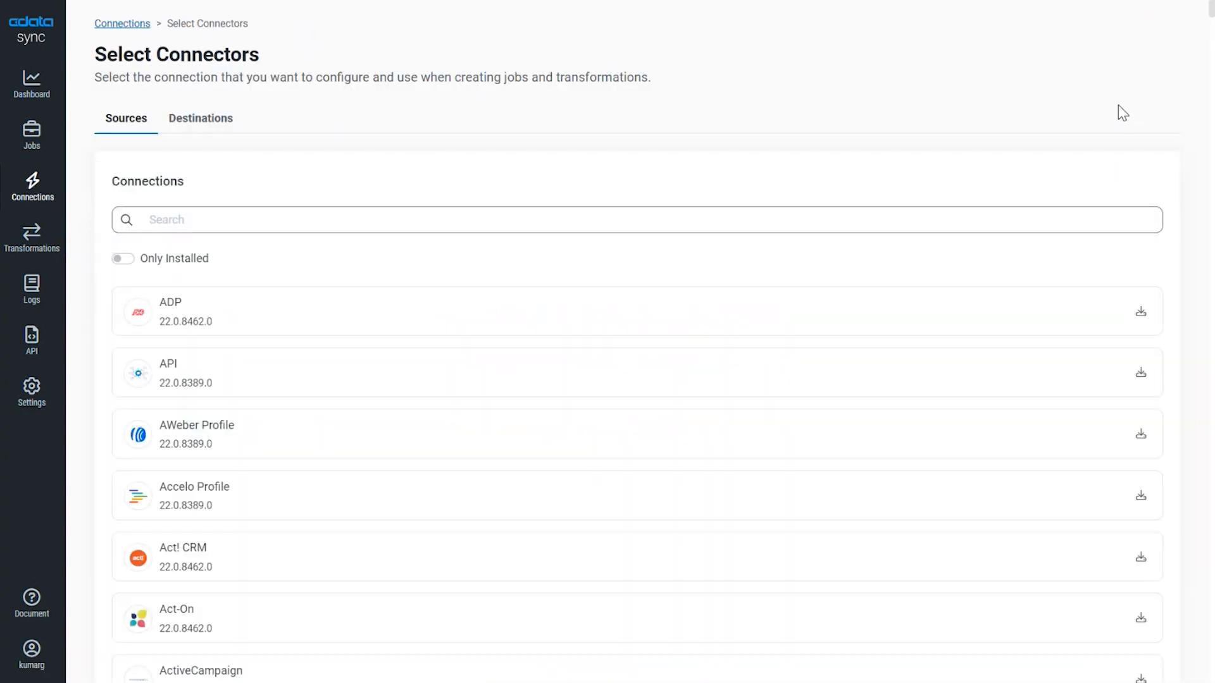
click(203, 129)
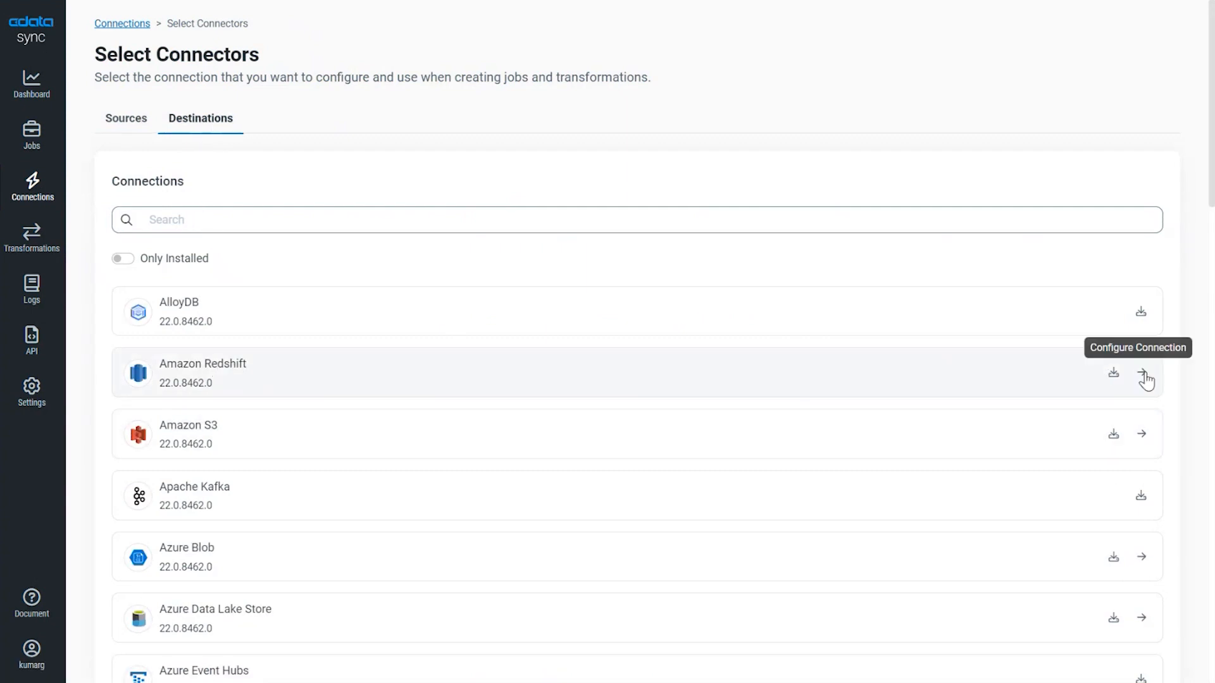
click(1142, 374)
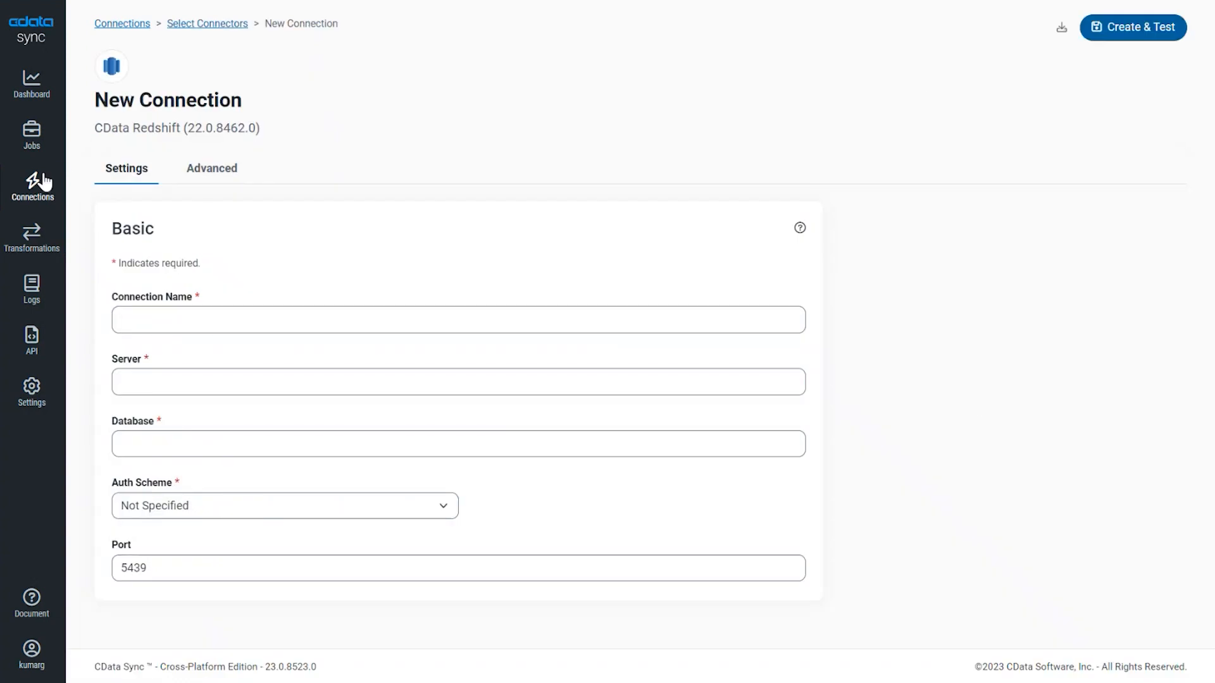
click(33, 189)
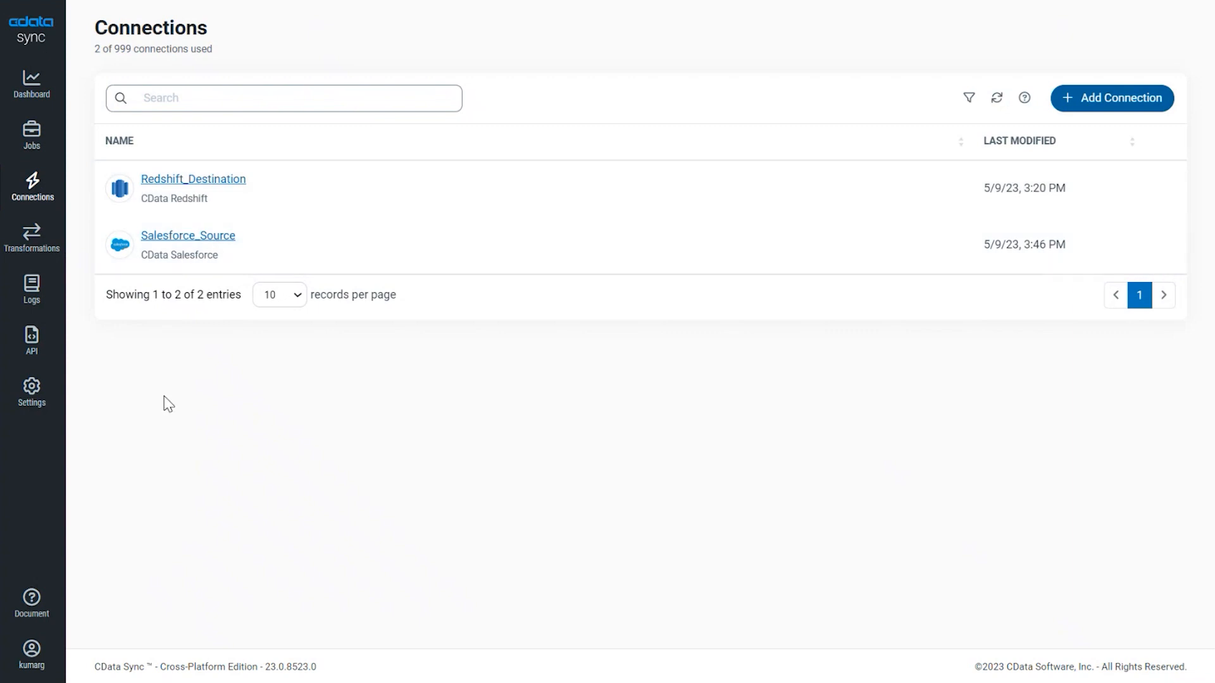
- Go to the jobs list, open the form for adding a job, examine its destination choices and close it without creating a job
click(31, 140)
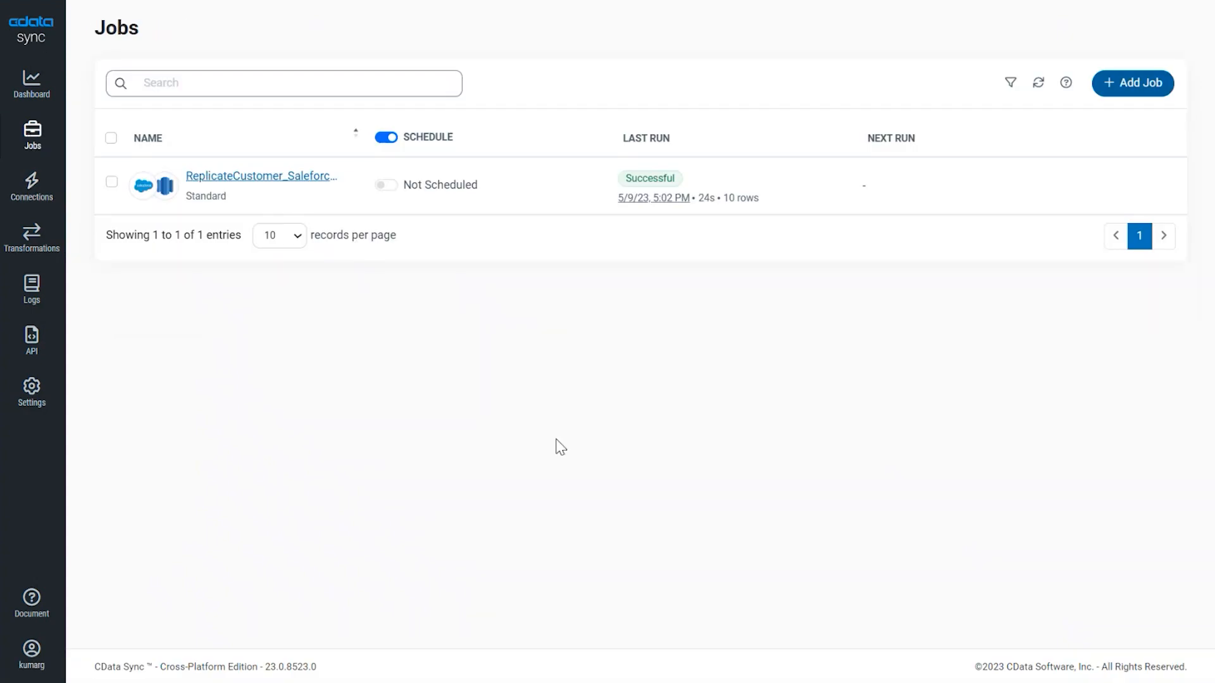
click(1148, 87)
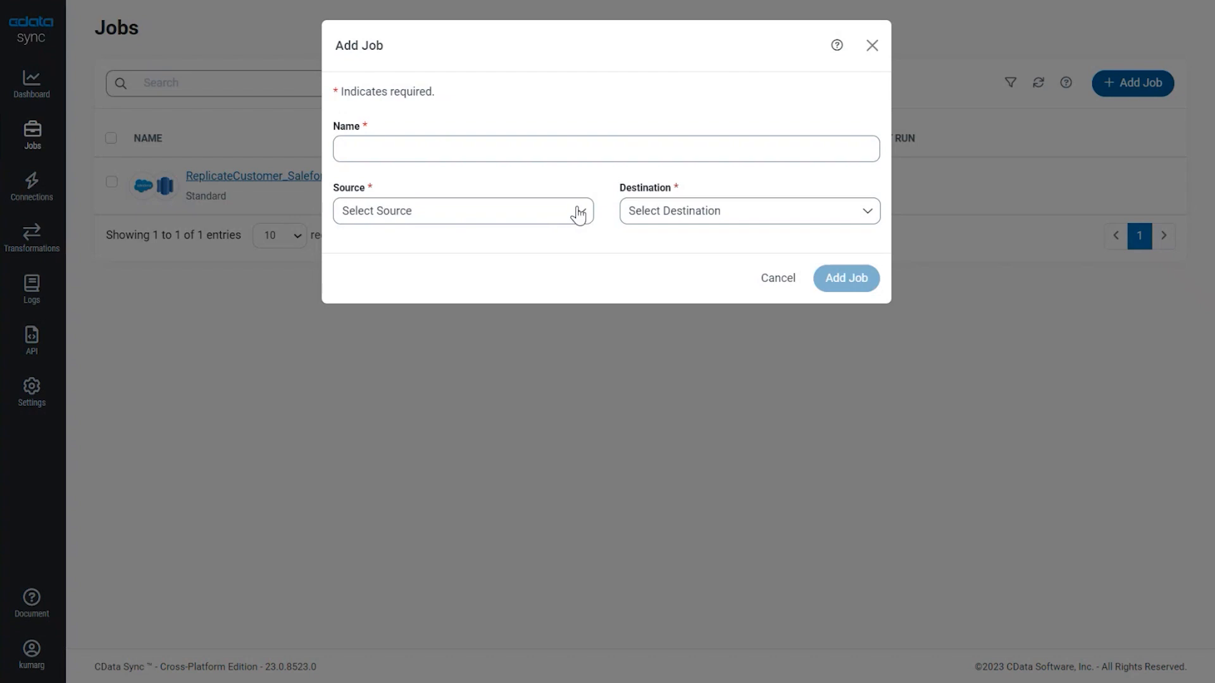
click(670, 213)
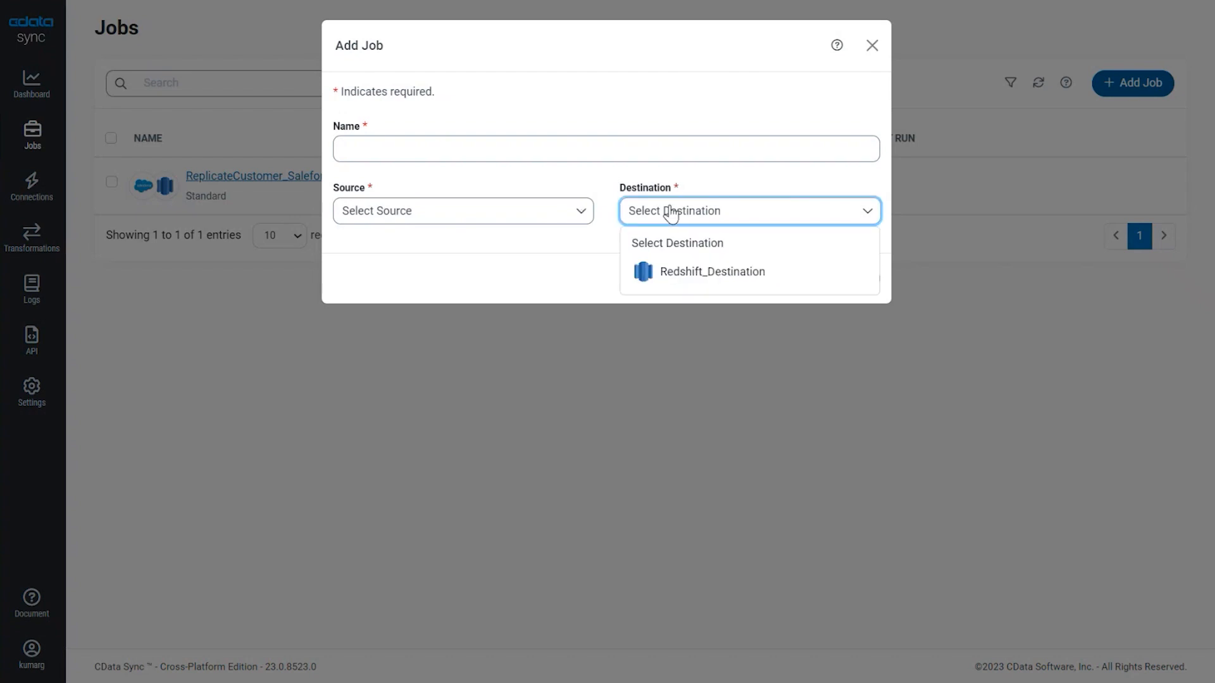
click(671, 216)
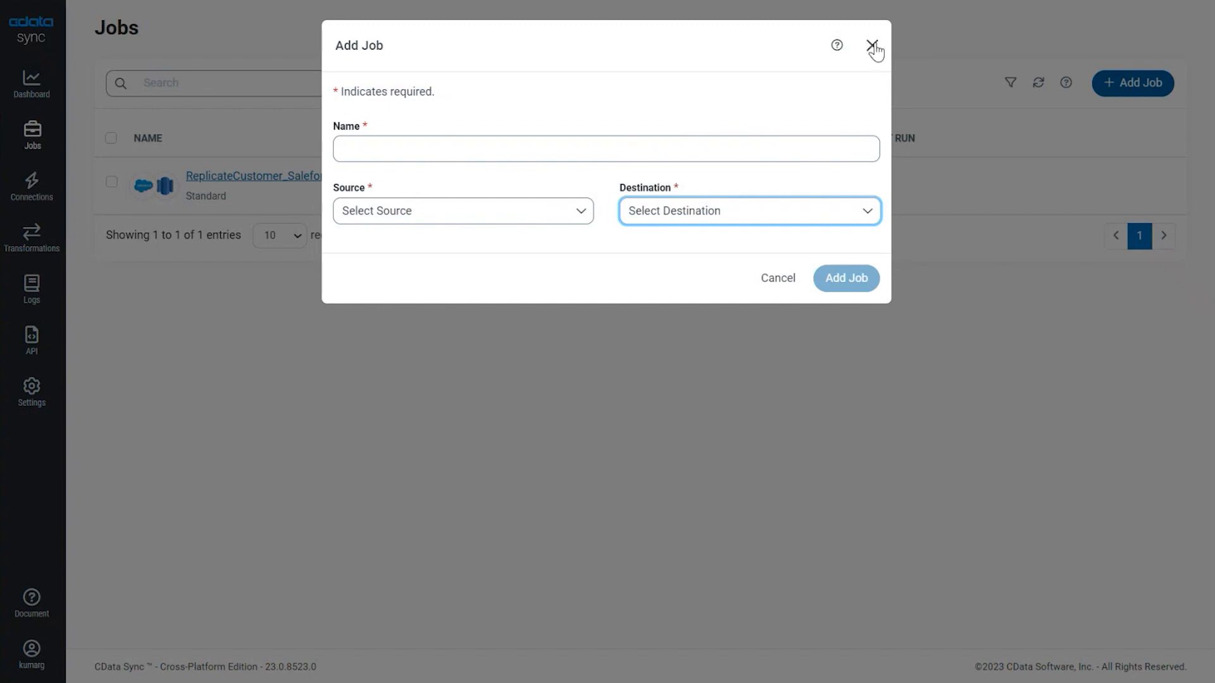
click(872, 47)
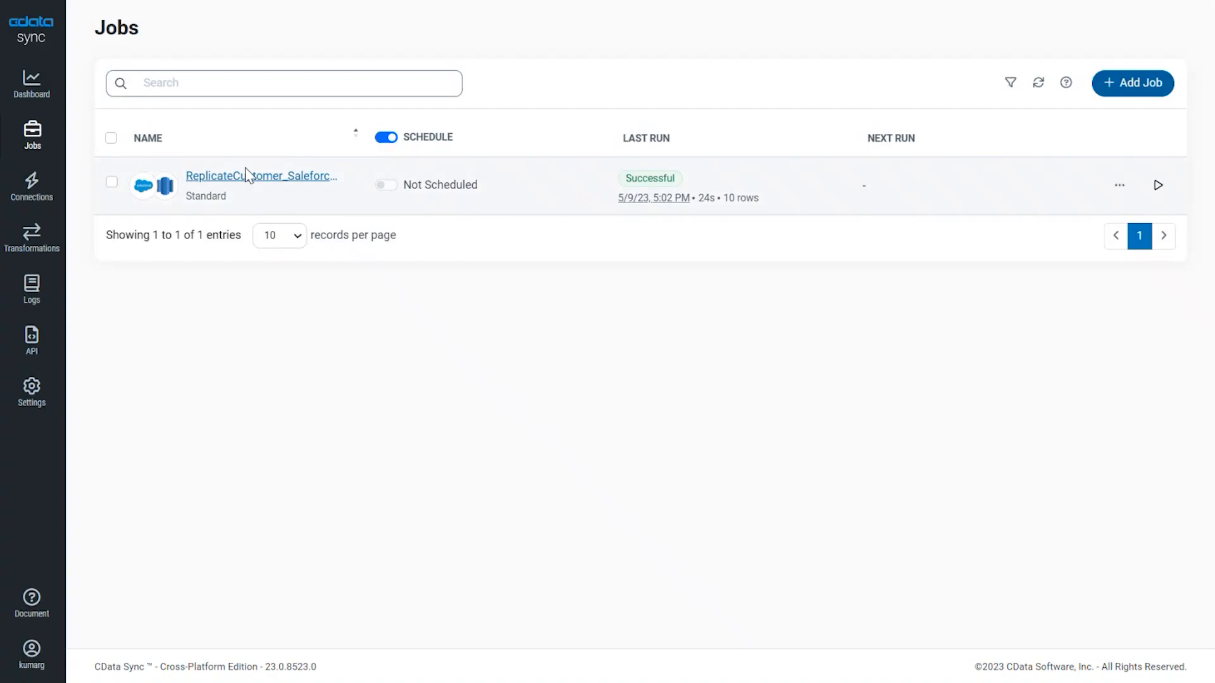
- Open the tasks of the ReplicateCustomer_SaleforceToRedshift job and browse the Salesforce_Source tables available to add as tasks
click(238, 177)
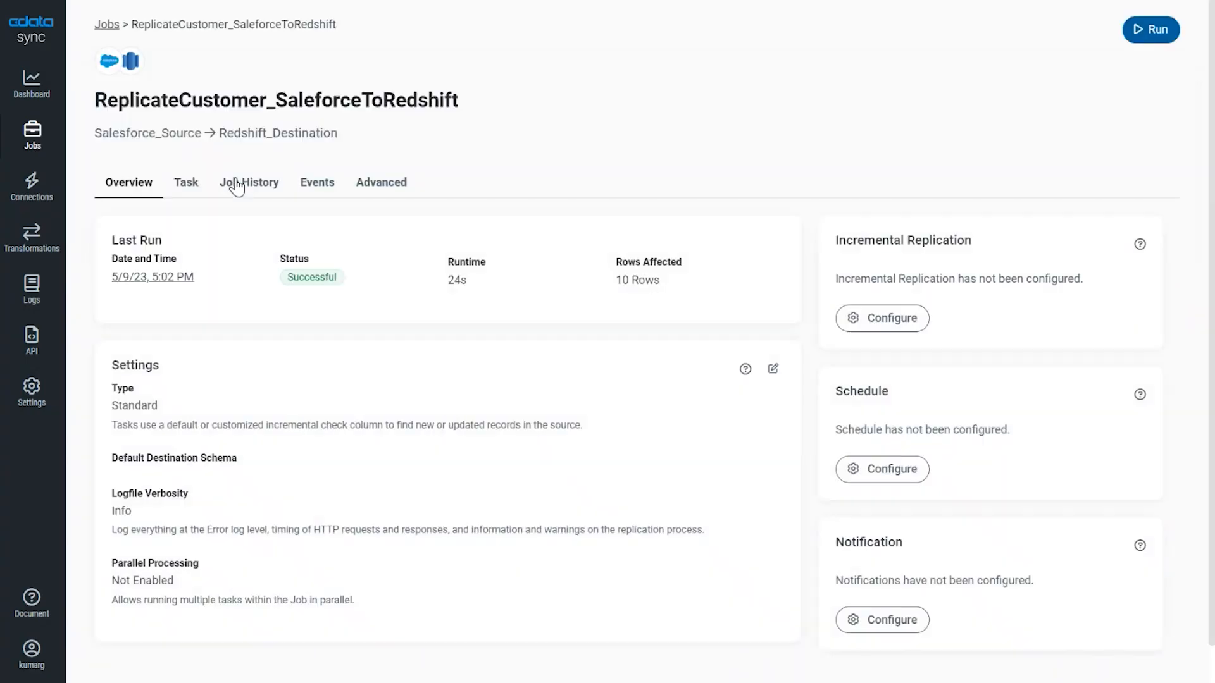
click(185, 187)
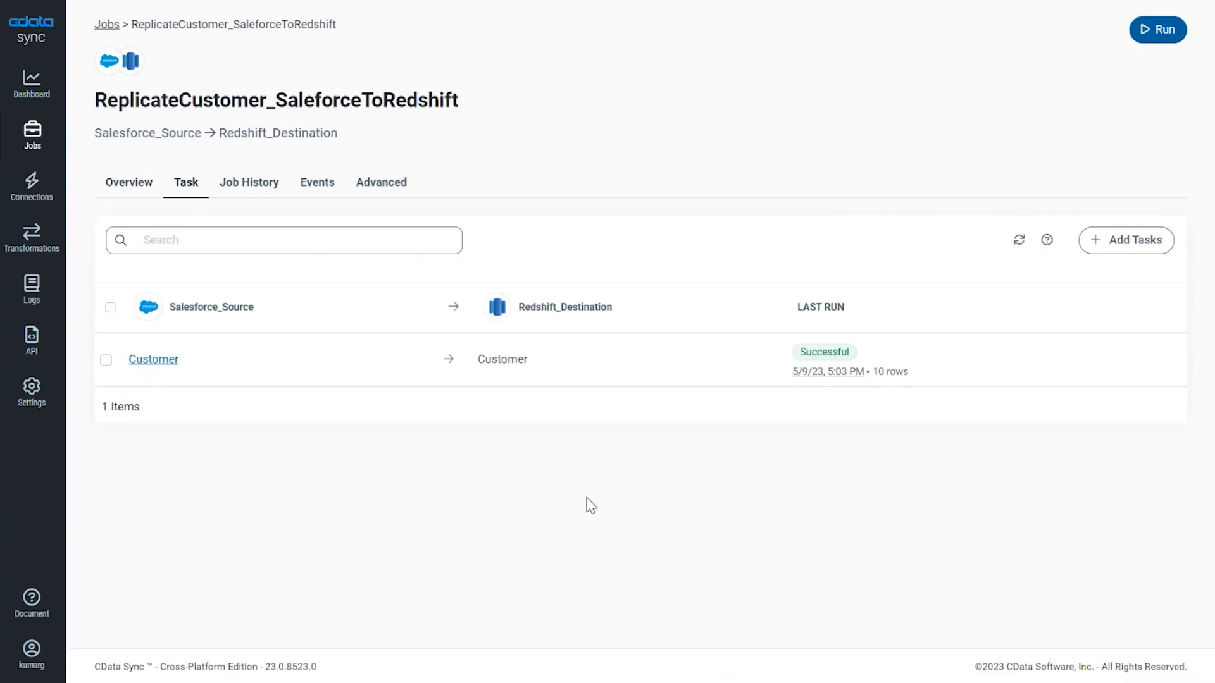
click(1138, 245)
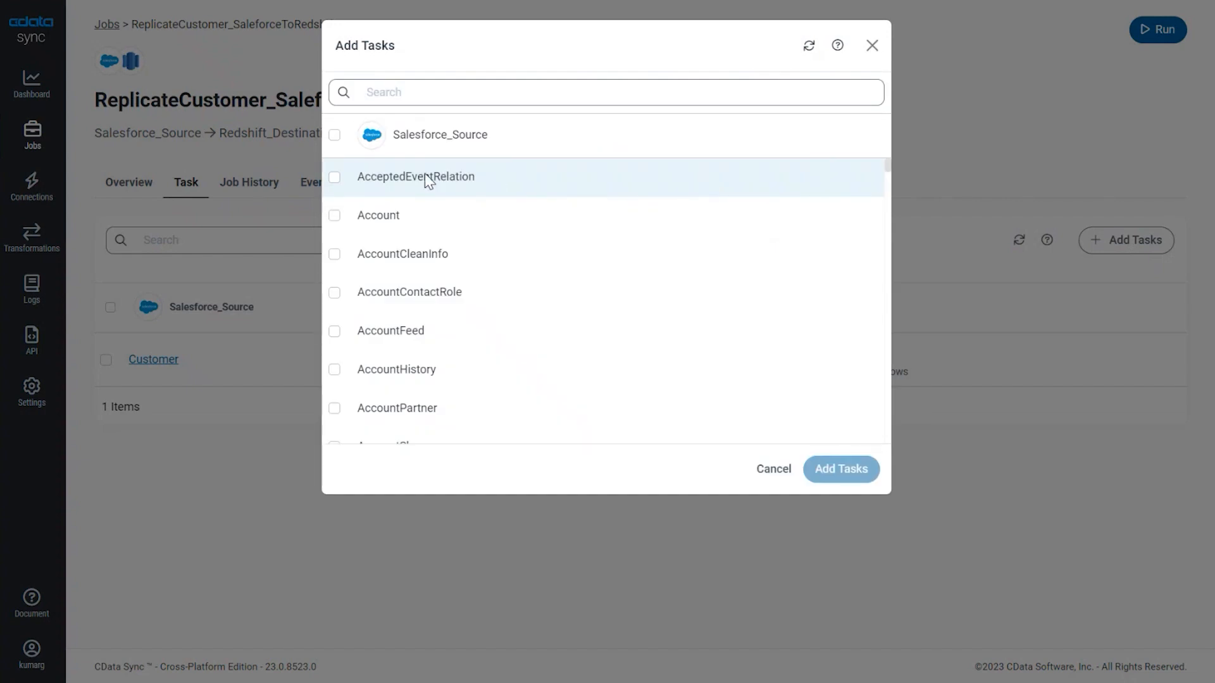
scroll(567, 186, down, 5)
scroll(567, 186, down, 7)
scroll(567, 186, up, 12)
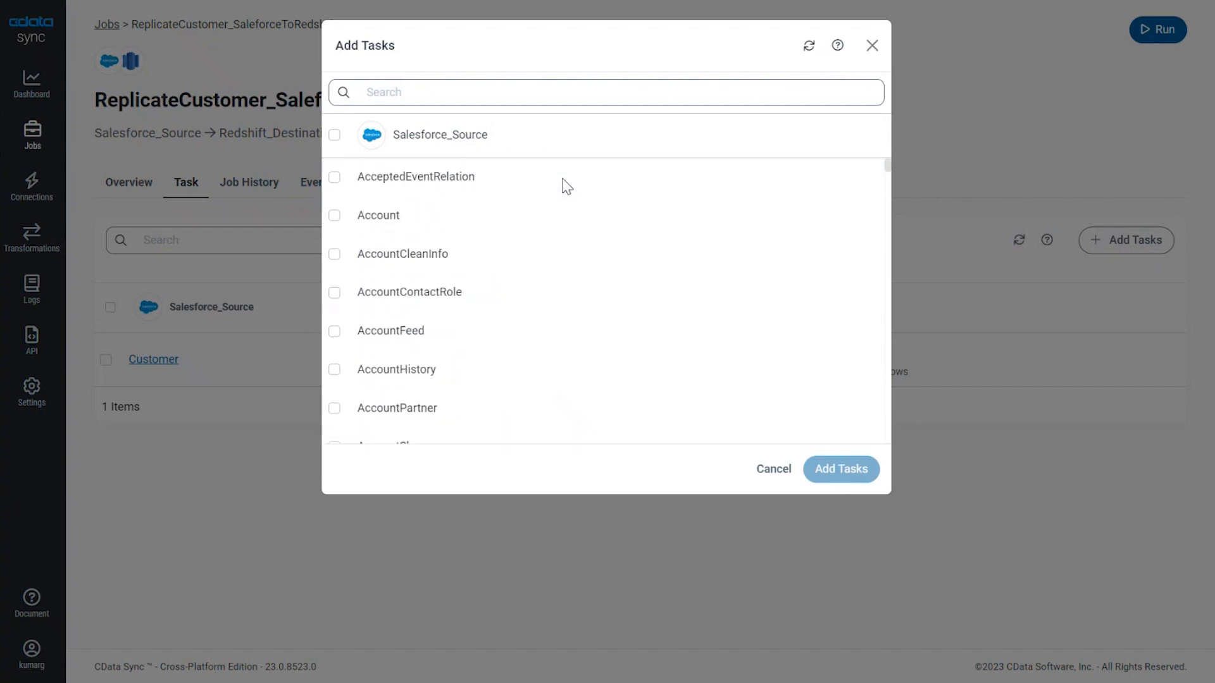
- Try selecting all Salesforce_Source tables at once and AcceptedEventRelation and Account individually, clearing each selection again
click(334, 136)
click(334, 136)
click(335, 179)
click(334, 216)
click(335, 216)
click(335, 179)
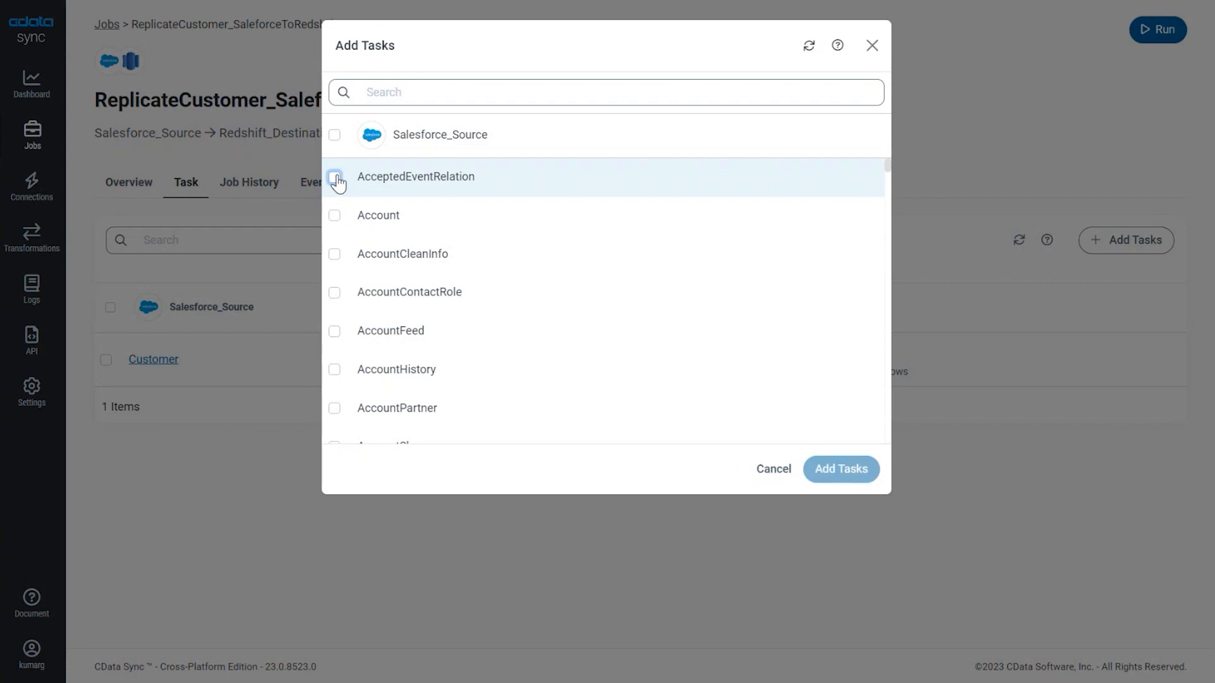
- Search the available Salesforce tables for "customer" and cancel adding tasks
click(452, 94)
text(customer)
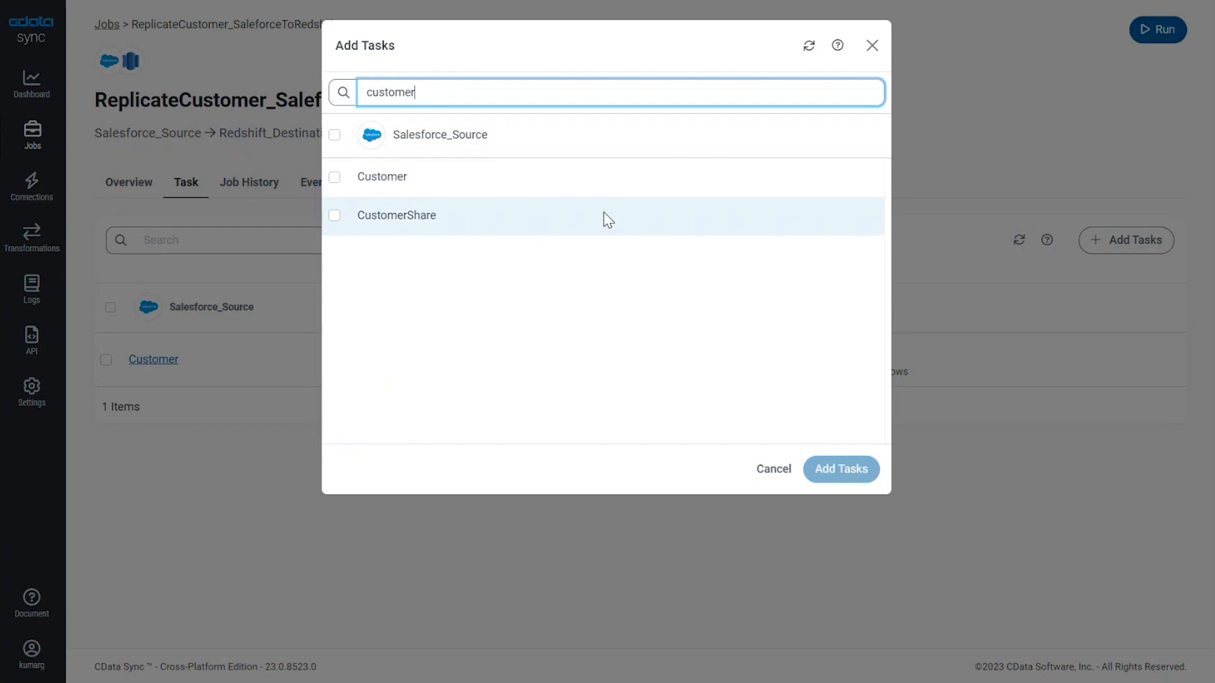
click(769, 474)
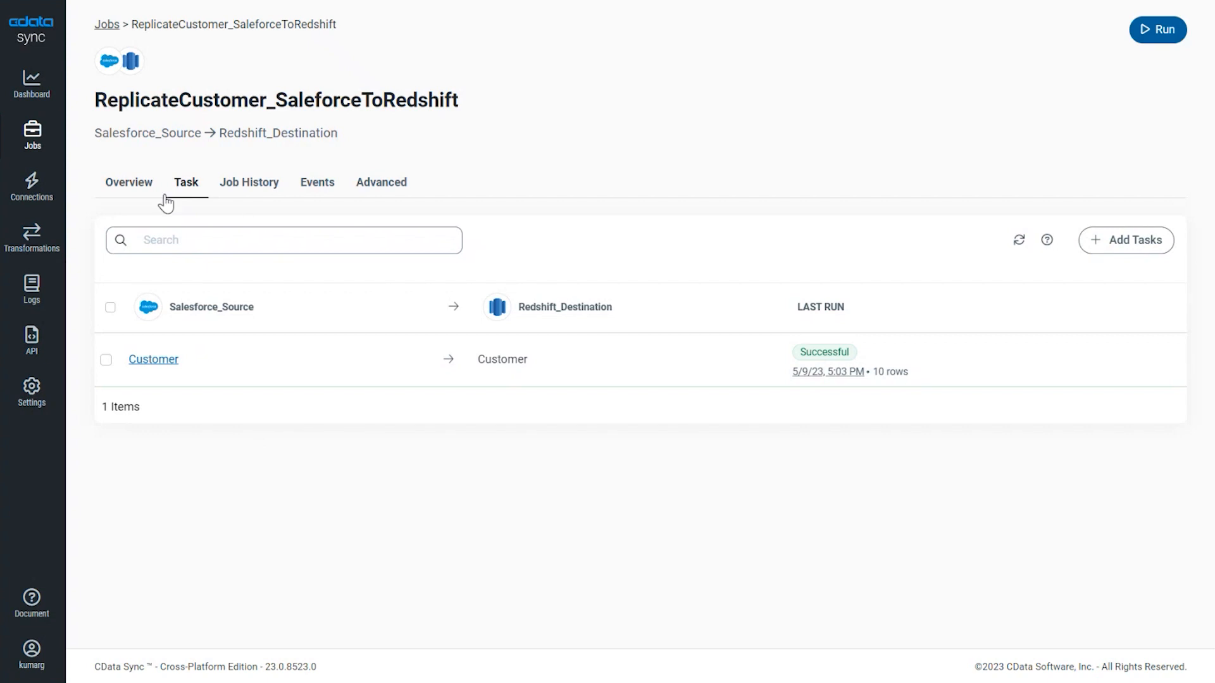
- Examine the job's overview settings, its run history and its pre-job and post-job events
click(133, 185)
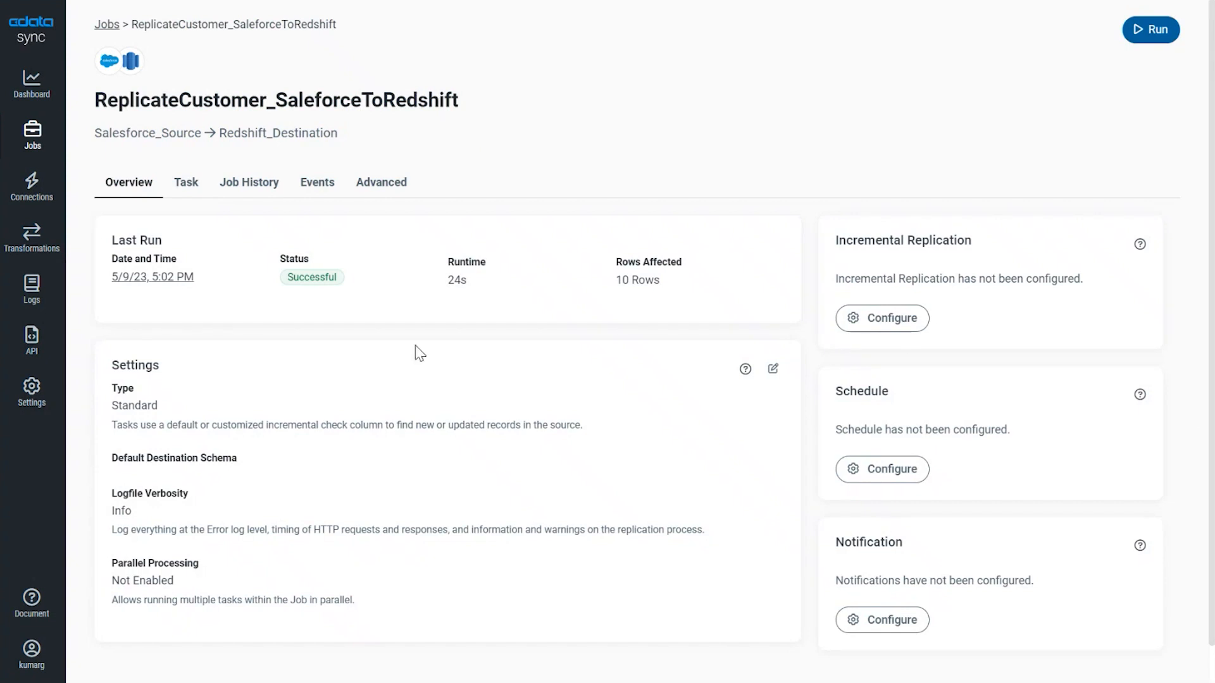
scroll(843, 372, down, 1)
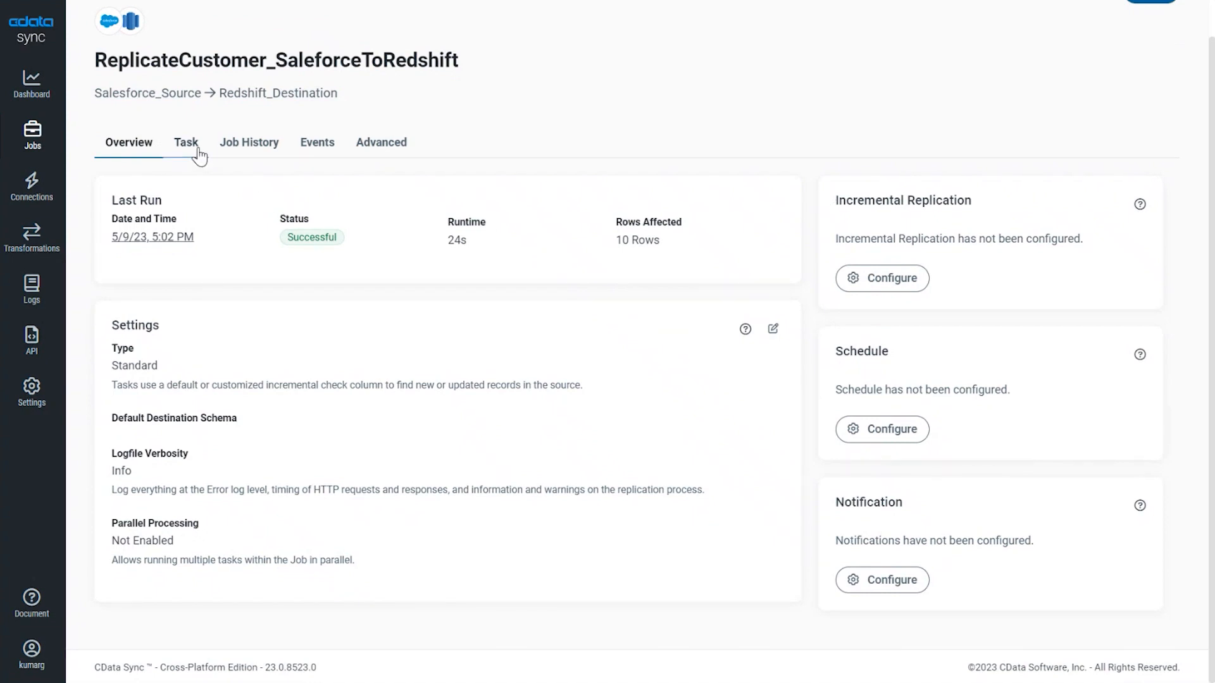
click(242, 153)
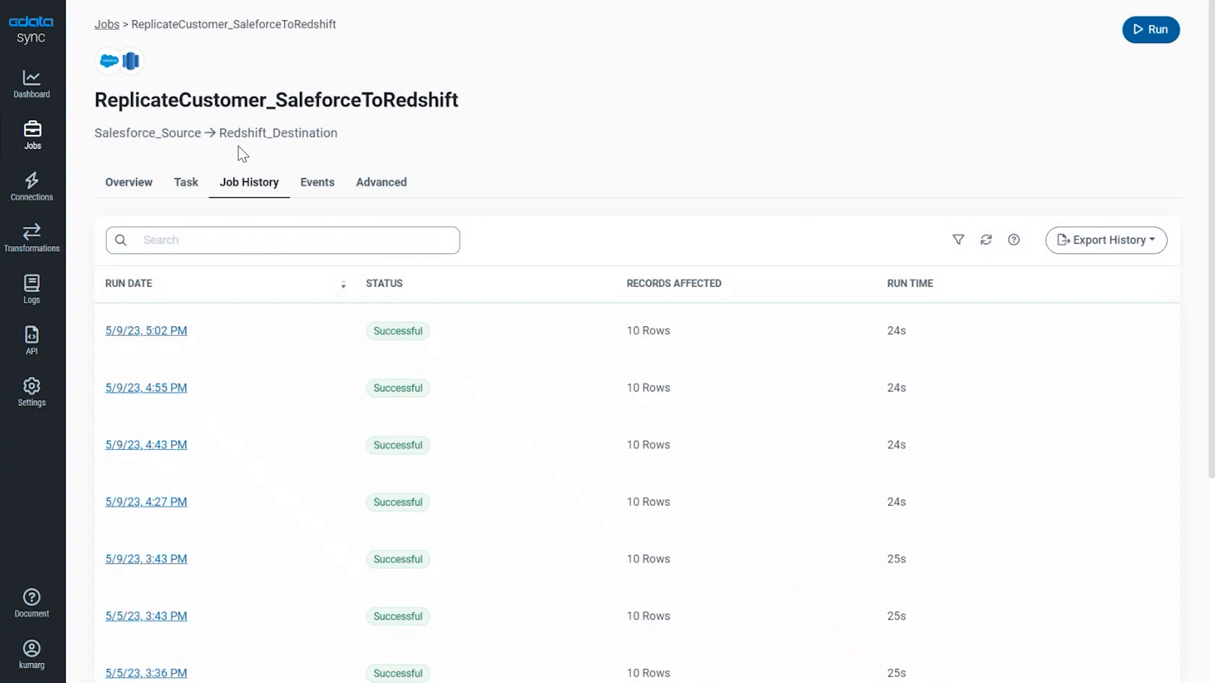
click(315, 191)
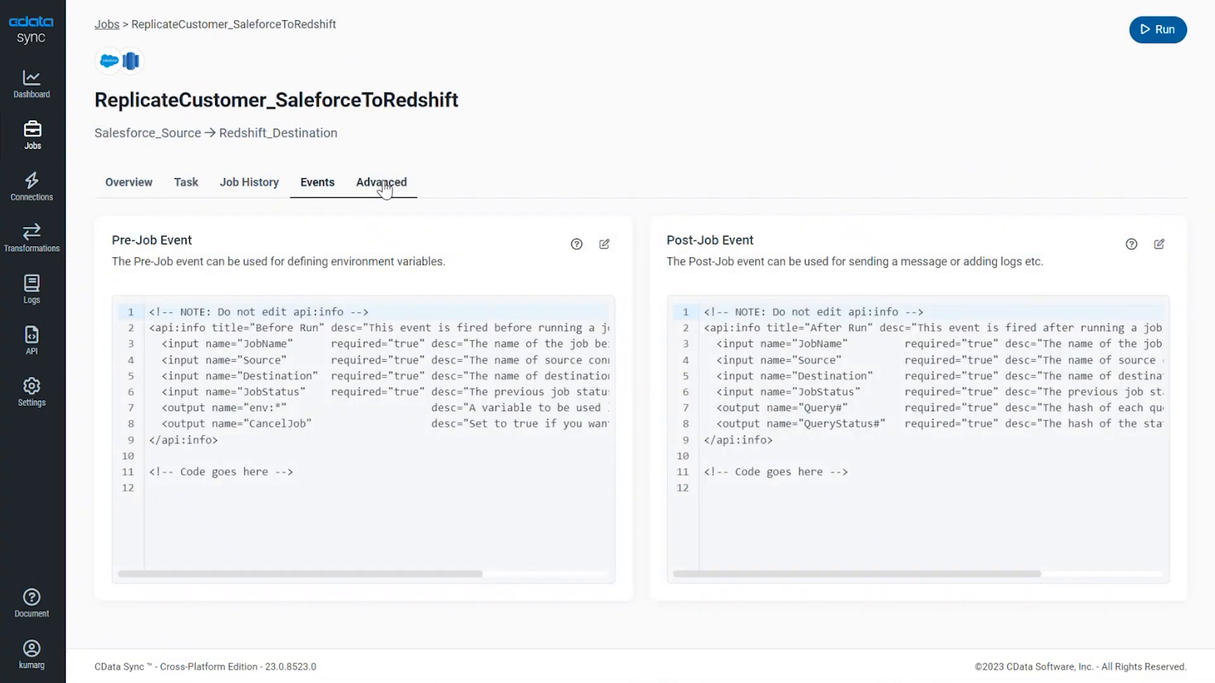
- Examine the job's advanced replicate options, from the status connection through to Truncate Table Data
click(382, 188)
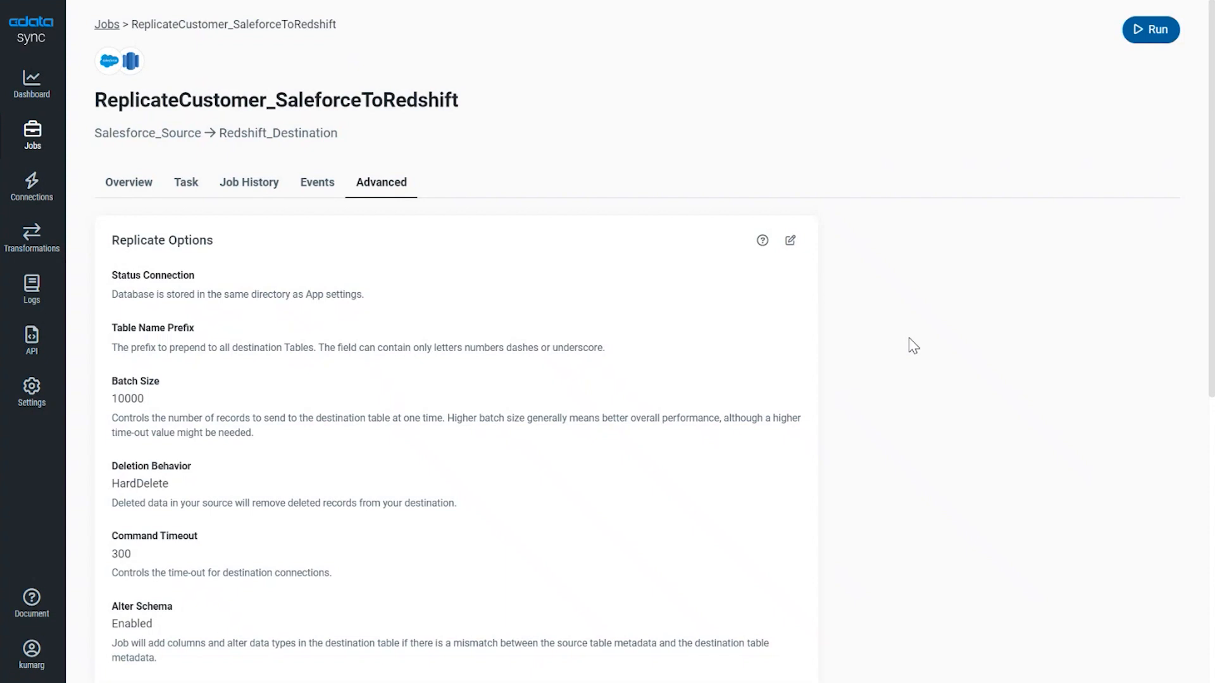
scroll(913, 346, down, 2)
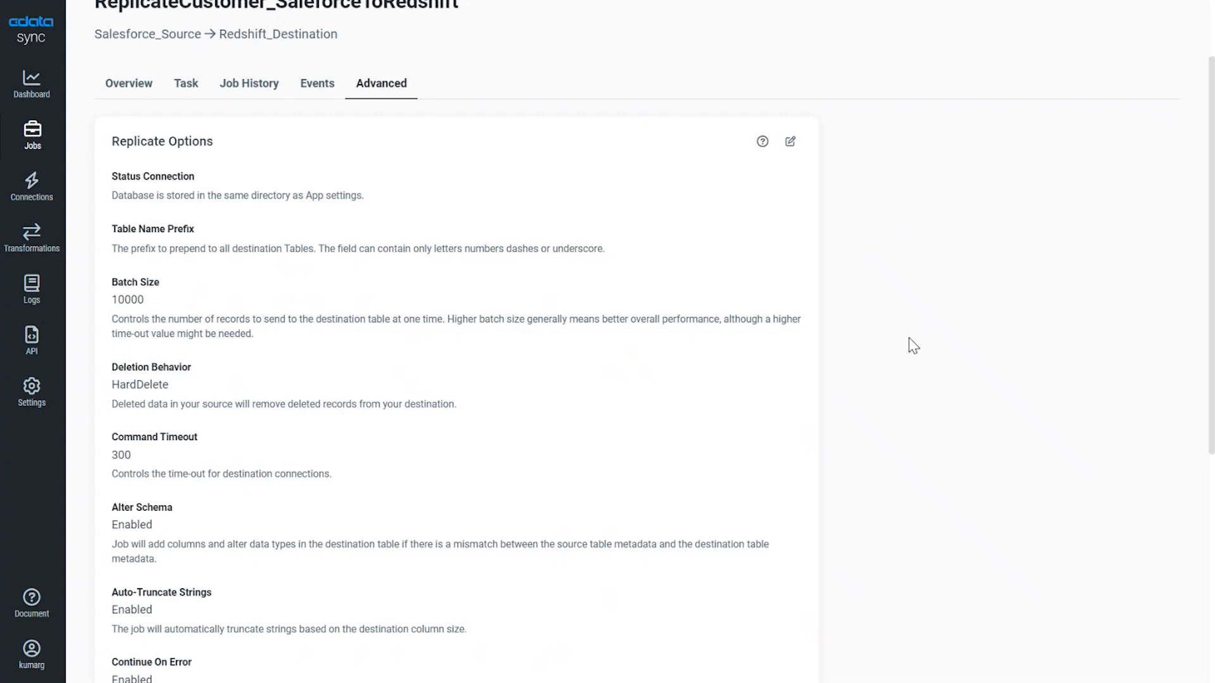
scroll(911, 345, down, 2)
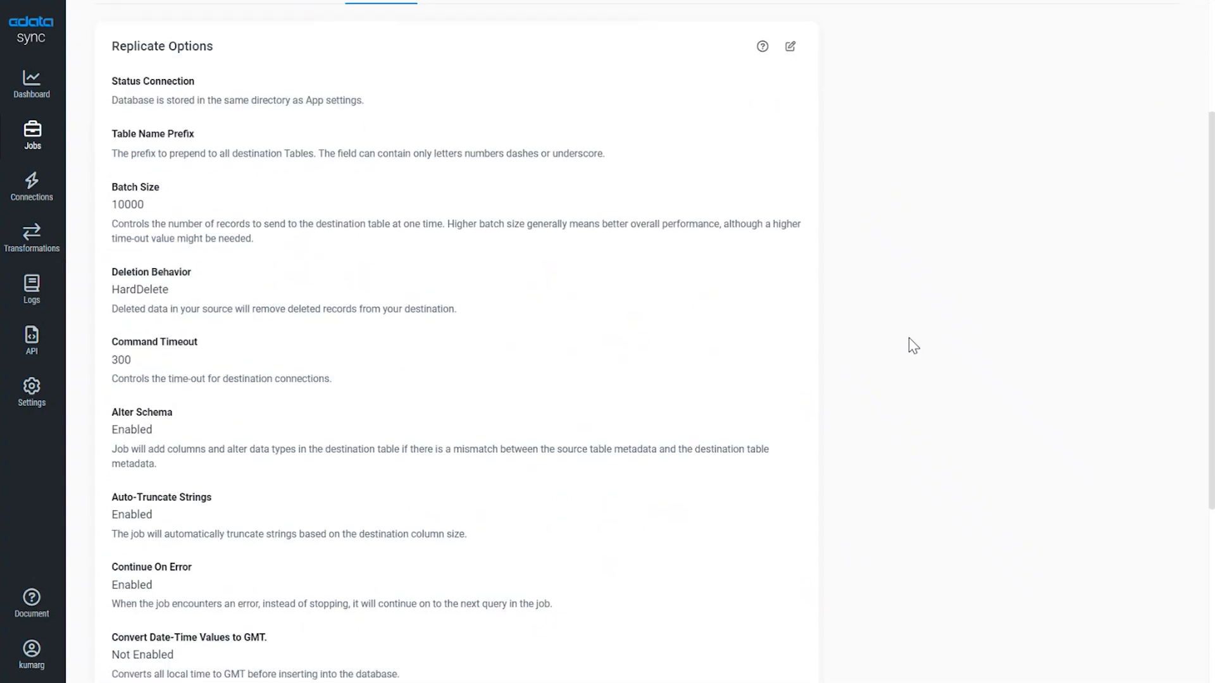
scroll(911, 345, down, 2)
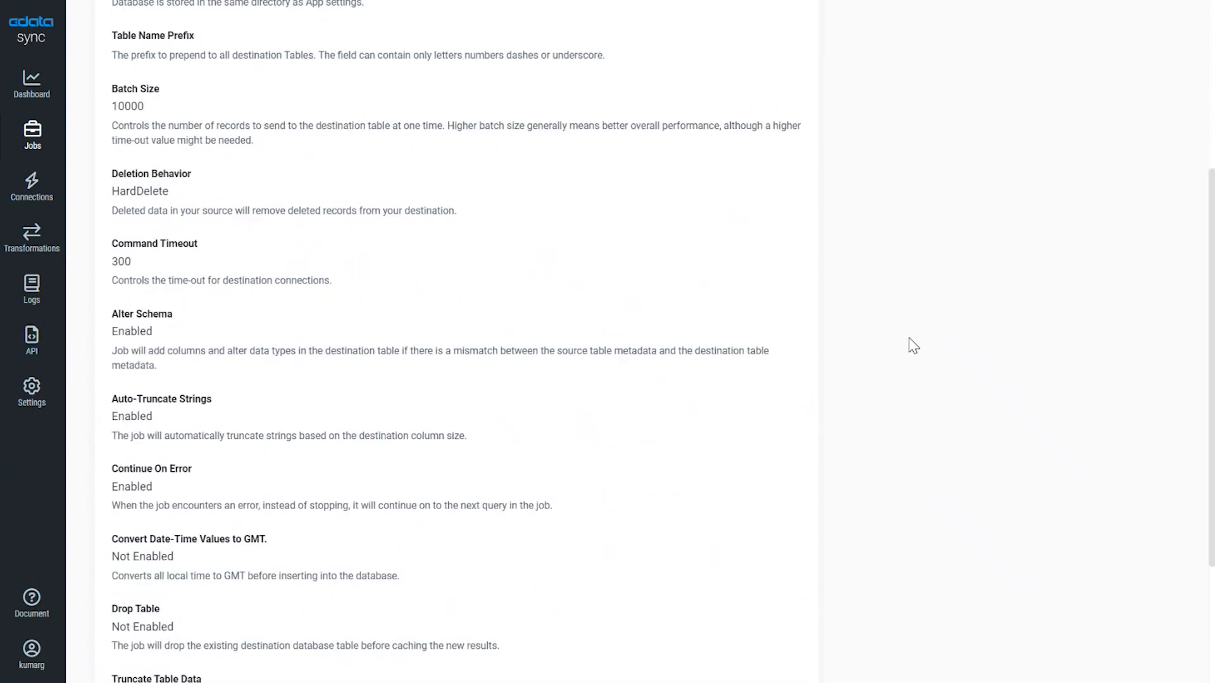
scroll(909, 338, down, 2)
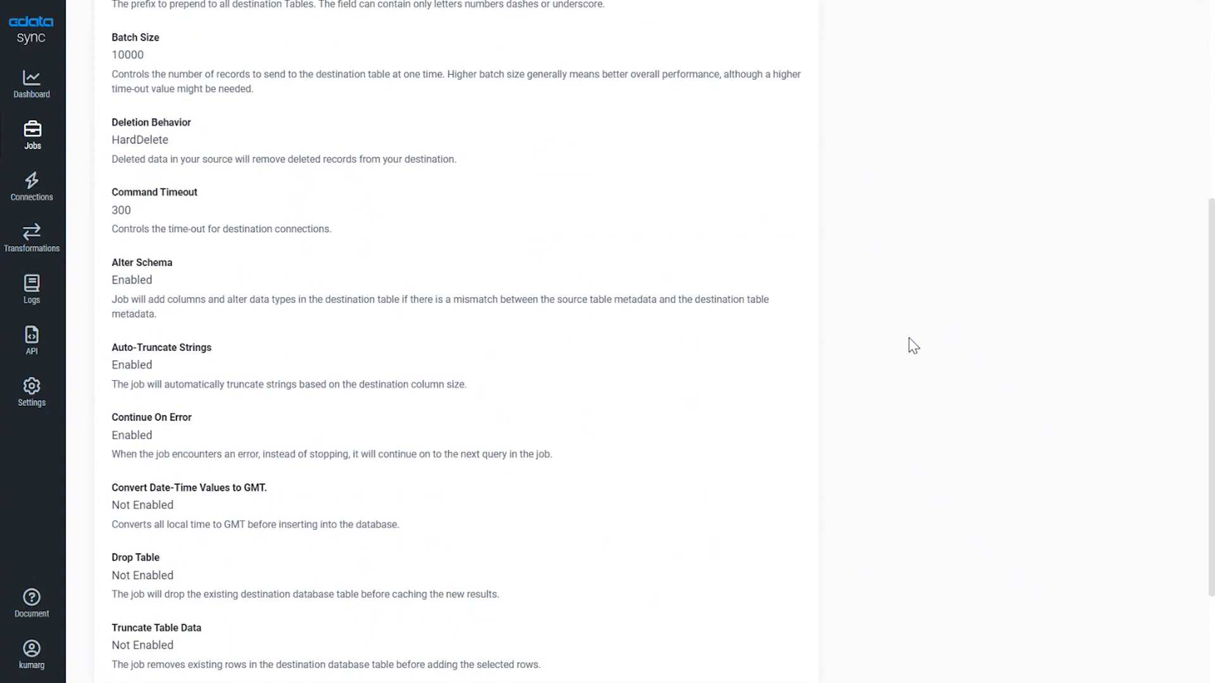
scroll(909, 346, up, 8)
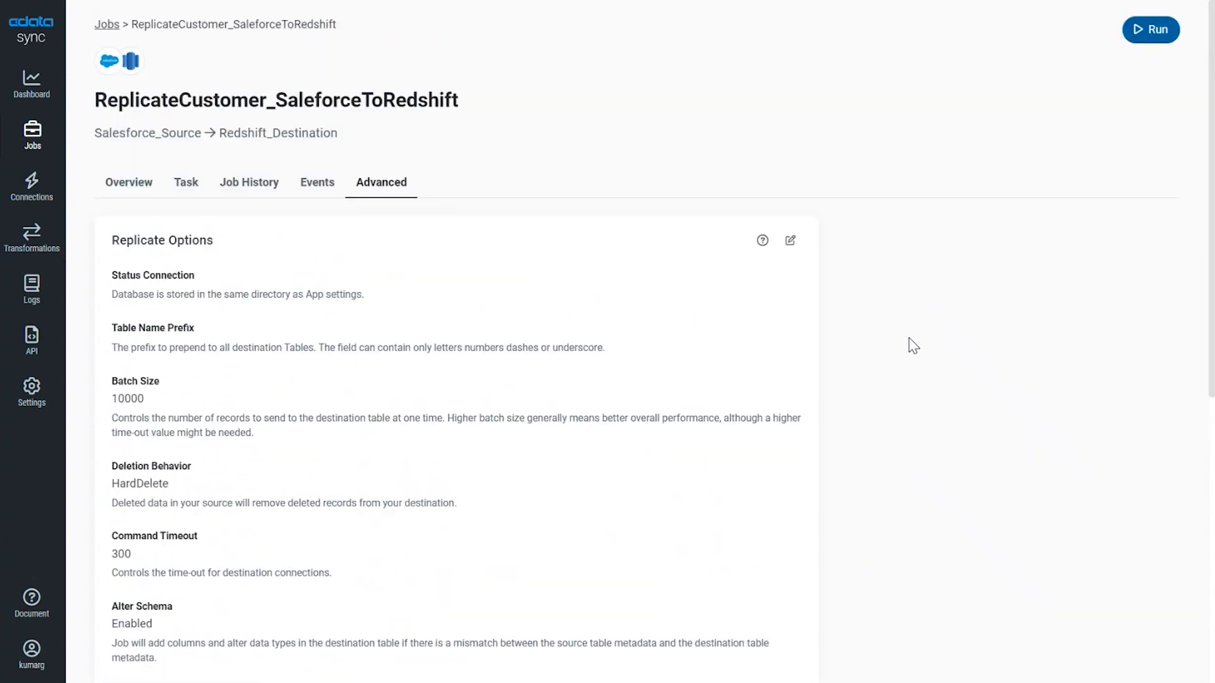
- Look through the job history, transformation history, application, access and audit logs, and return to the connections list
click(32, 292)
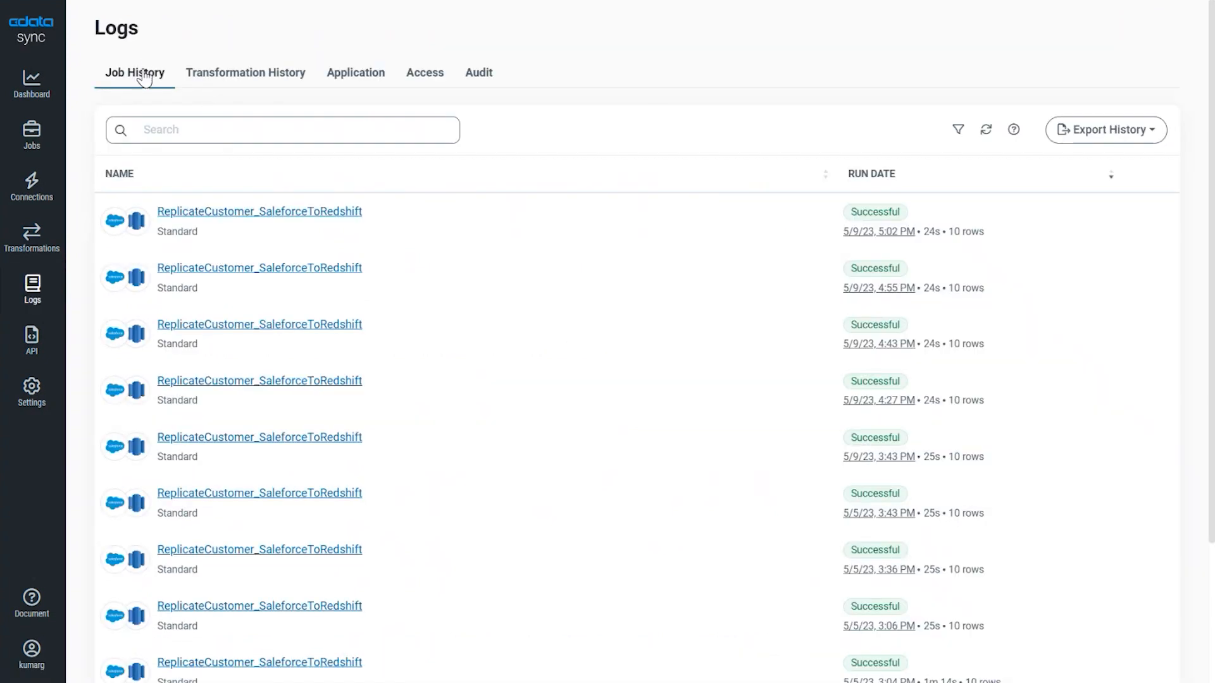
click(262, 77)
click(355, 77)
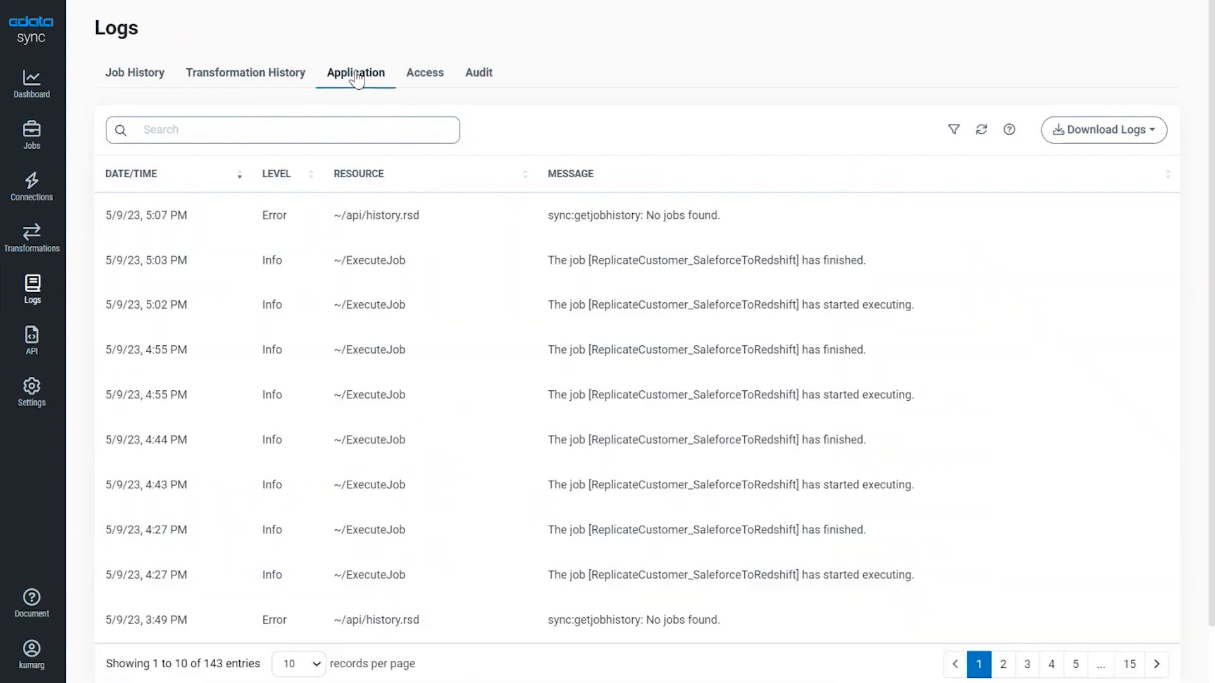
click(428, 81)
click(474, 84)
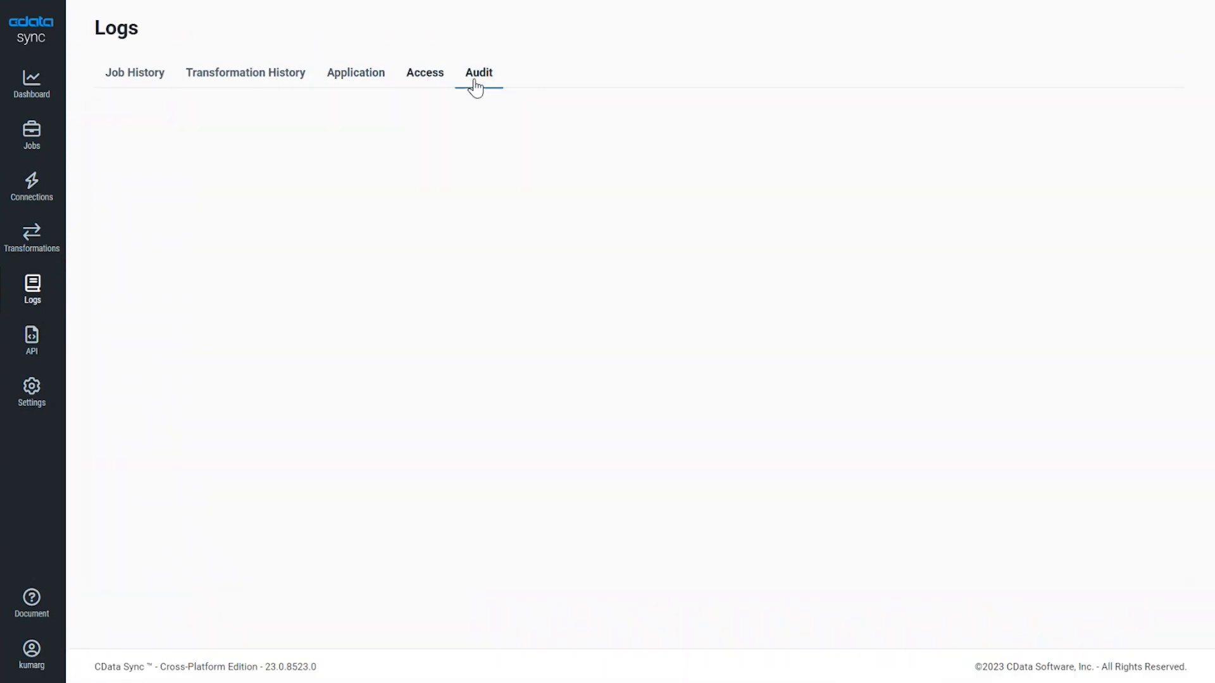
click(28, 193)
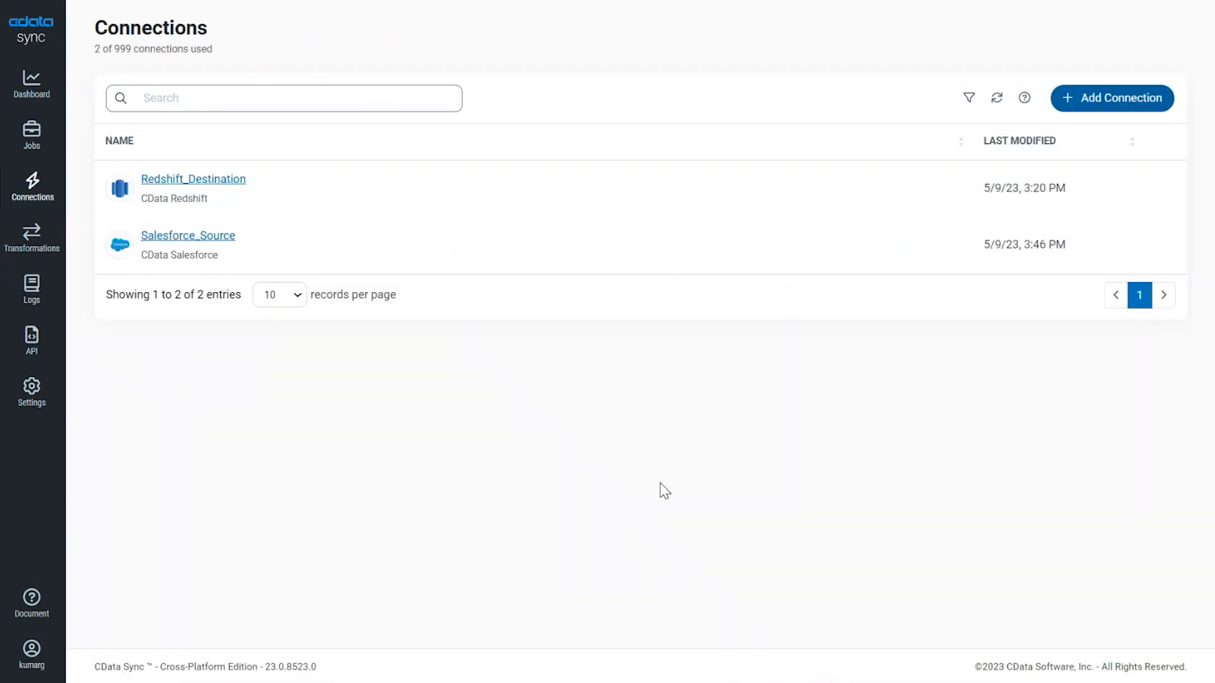